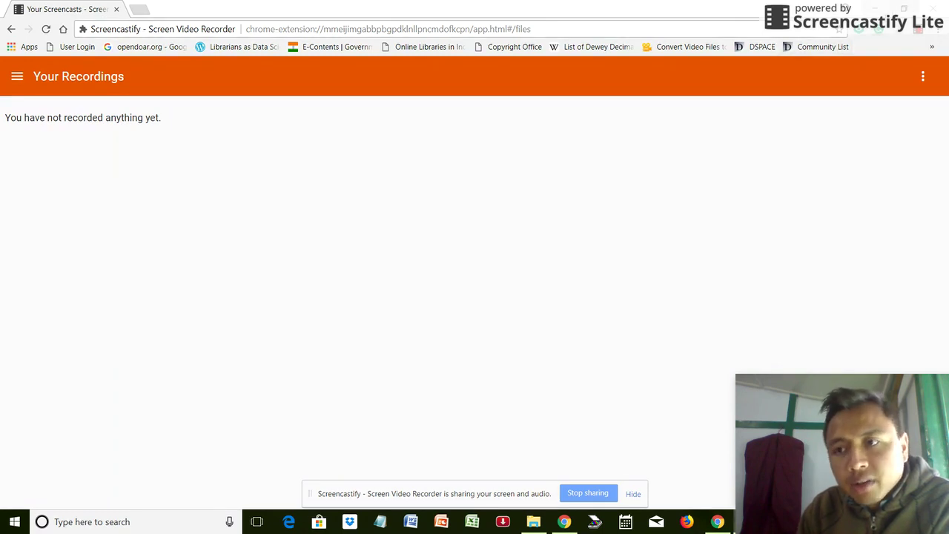
# Minimize the Screencastify recorder window and launch Zotero from its desktop shortcut.
pyautogui.click(881, 11)
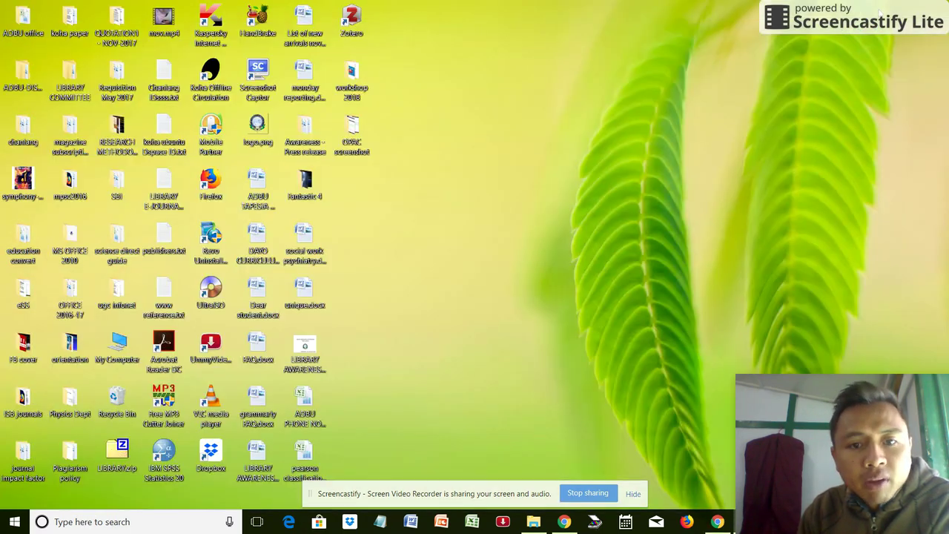
pyautogui.doubleClick(352, 23)
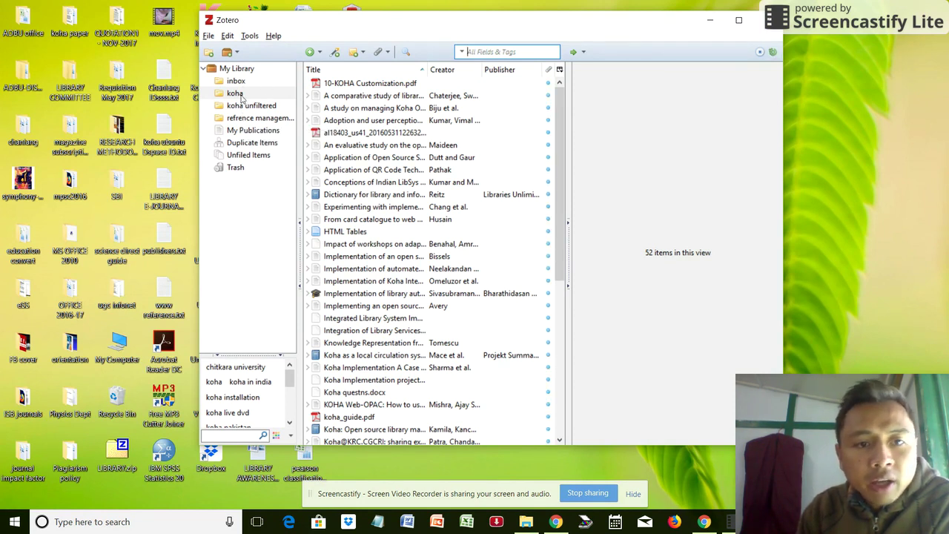
# In the koha collection, open the PDF attached to 'A comparative study…' with View PDF.
pyautogui.click(236, 93)
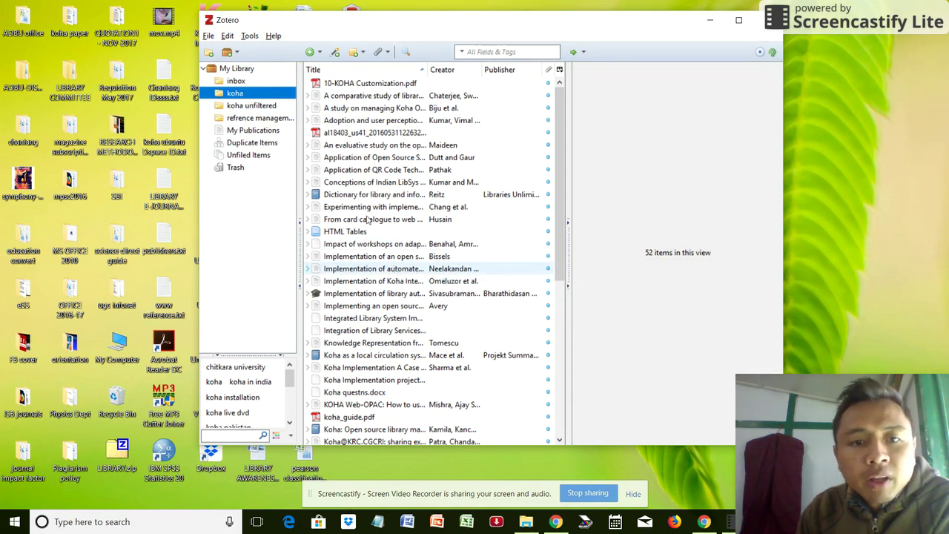
pyautogui.click(308, 95)
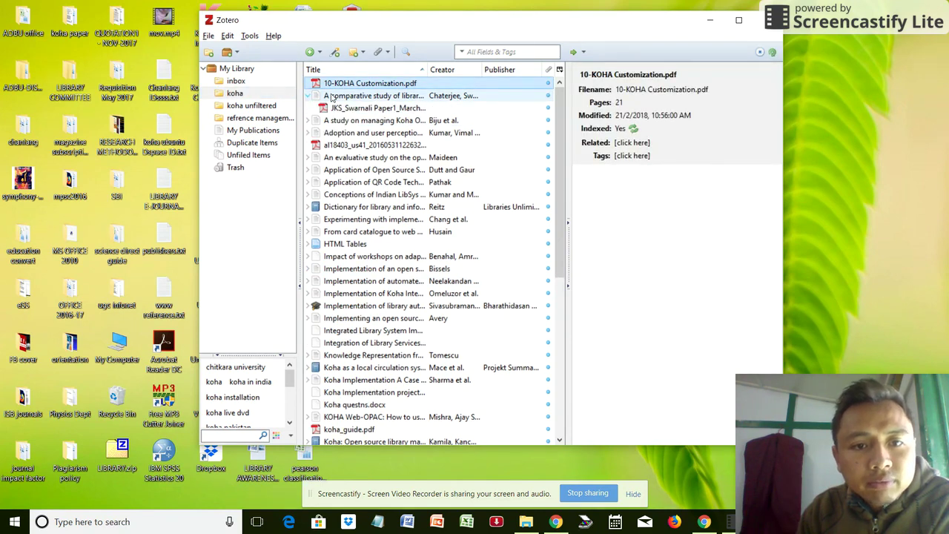
pyautogui.click(332, 97)
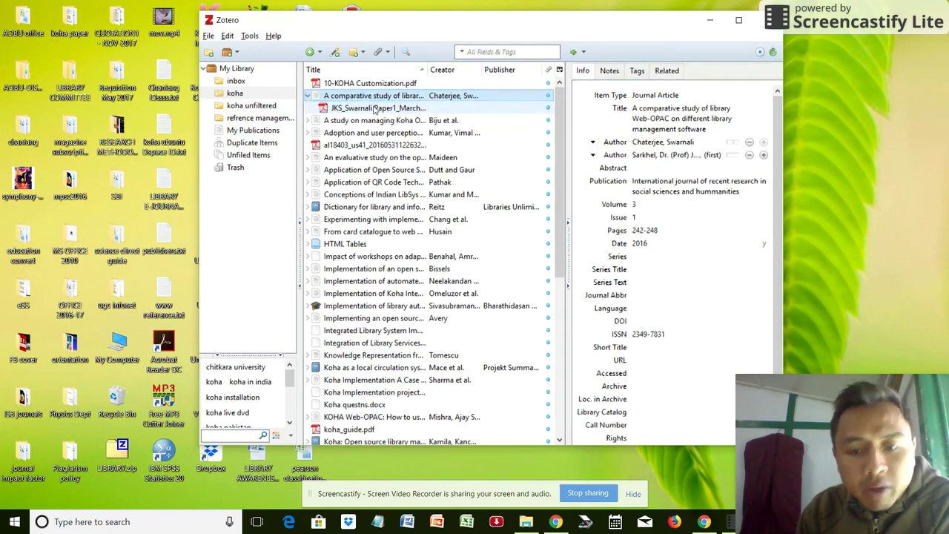
pyautogui.click(376, 108)
pyautogui.rightClick(376, 108)
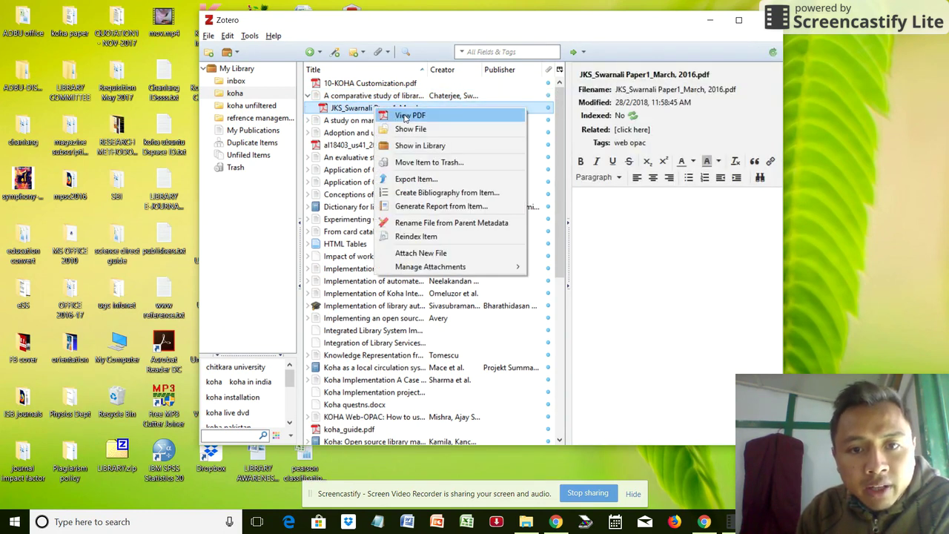
pyautogui.click(406, 116)
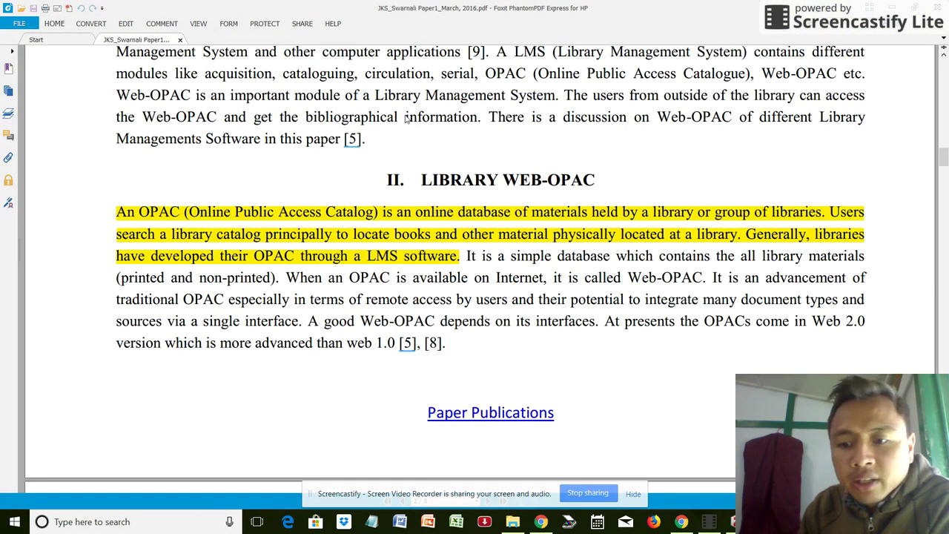
# Scroll to section II and select the text from 'It is a simple database' to '[8].'.
pyautogui.scroll(1, 944, 149)
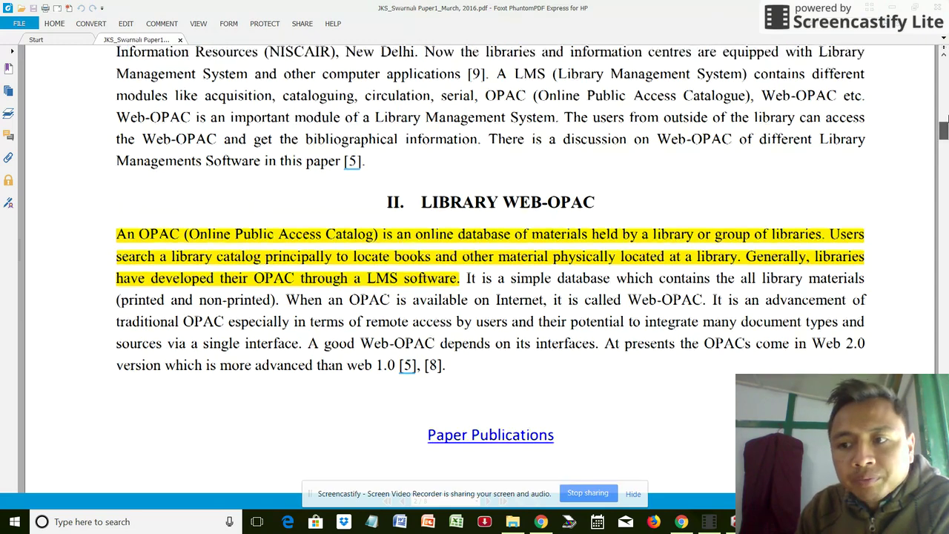
pyautogui.moveTo(943, 126); pyautogui.dragTo(944, 77)
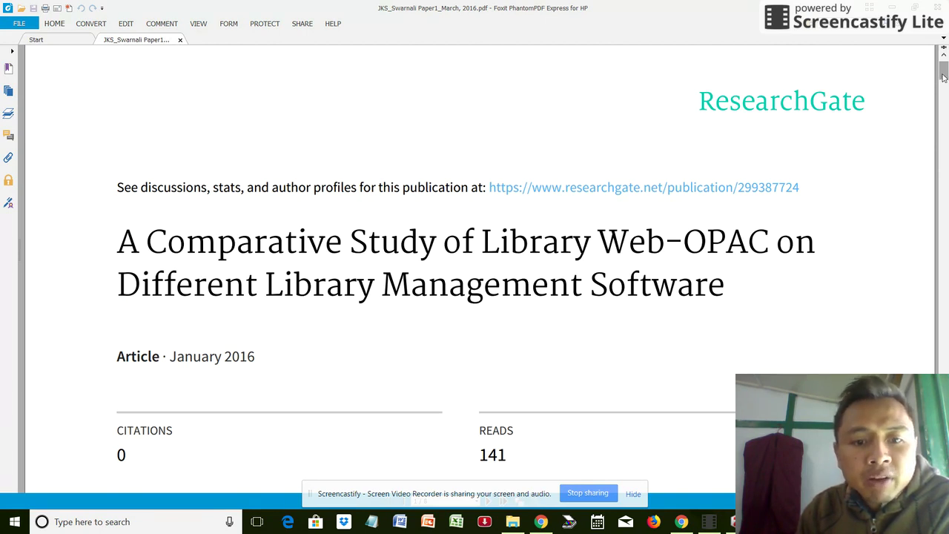
pyautogui.moveTo(944, 77); pyautogui.dragTo(944, 162)
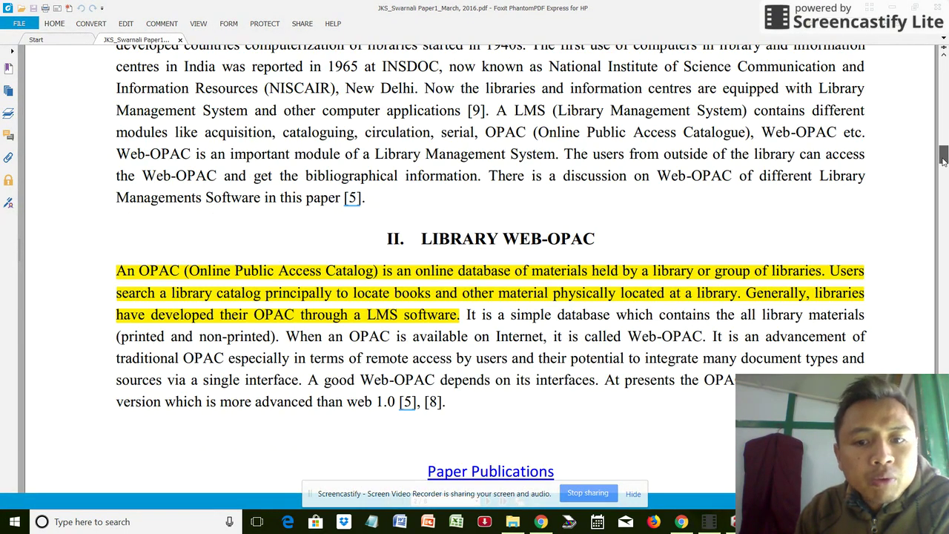
pyautogui.scroll(-2, 944, 161)
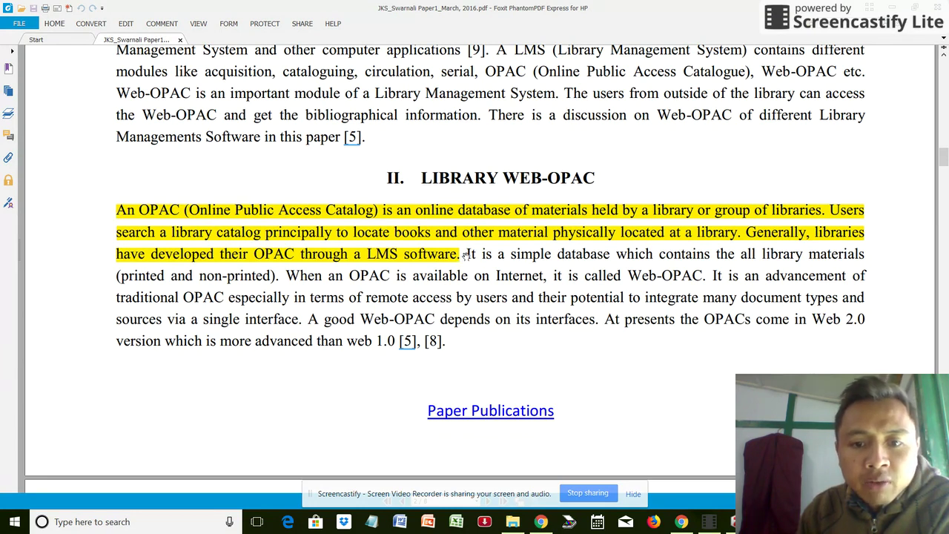
pyautogui.moveTo(466, 253); pyautogui.dragTo(449, 341)
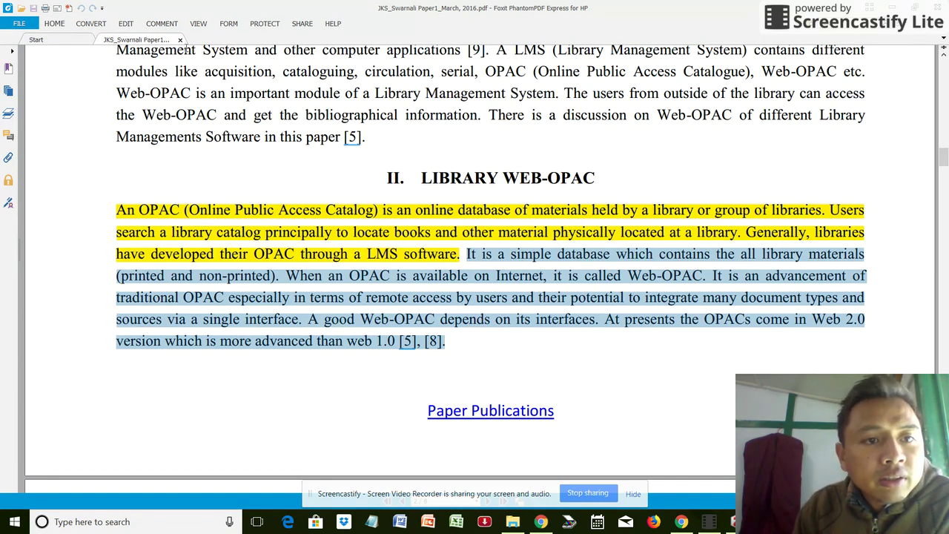
# Highlight the selected section II text in yellow, then pick the COMMENT Note tool.
pyautogui.click(165, 24)
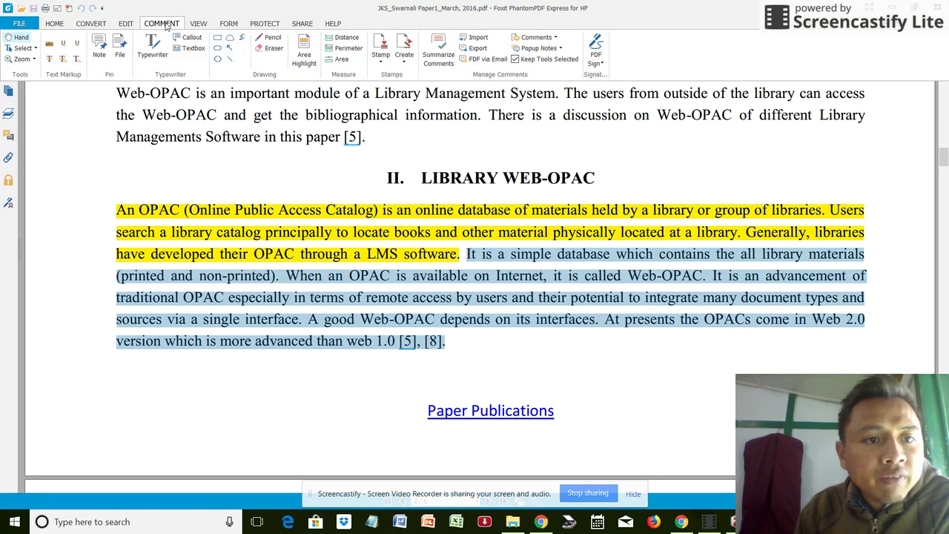
pyautogui.click(48, 43)
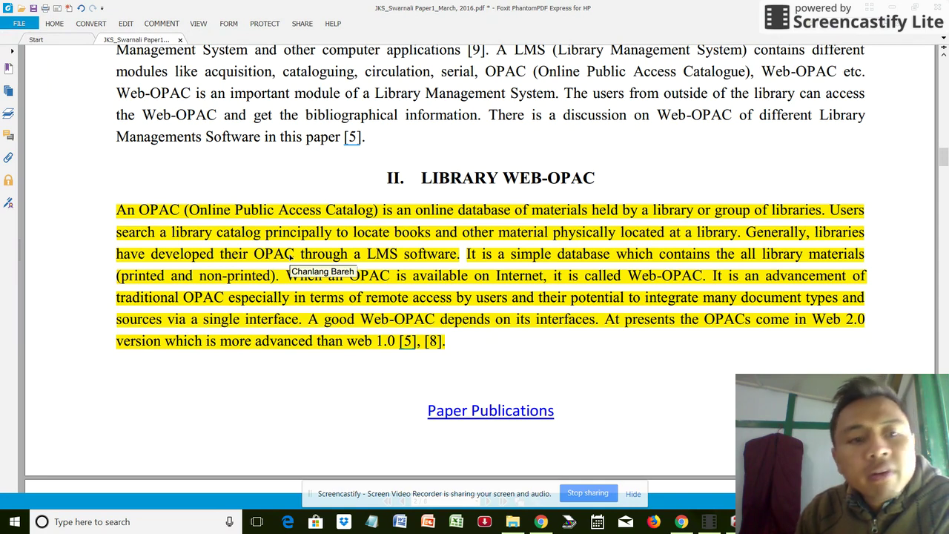
pyautogui.click(173, 24)
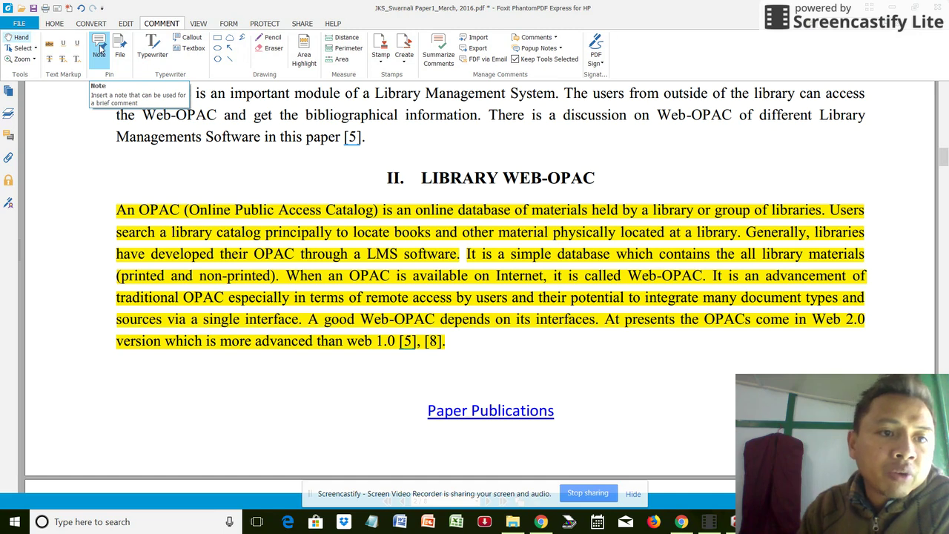
pyautogui.click(100, 48)
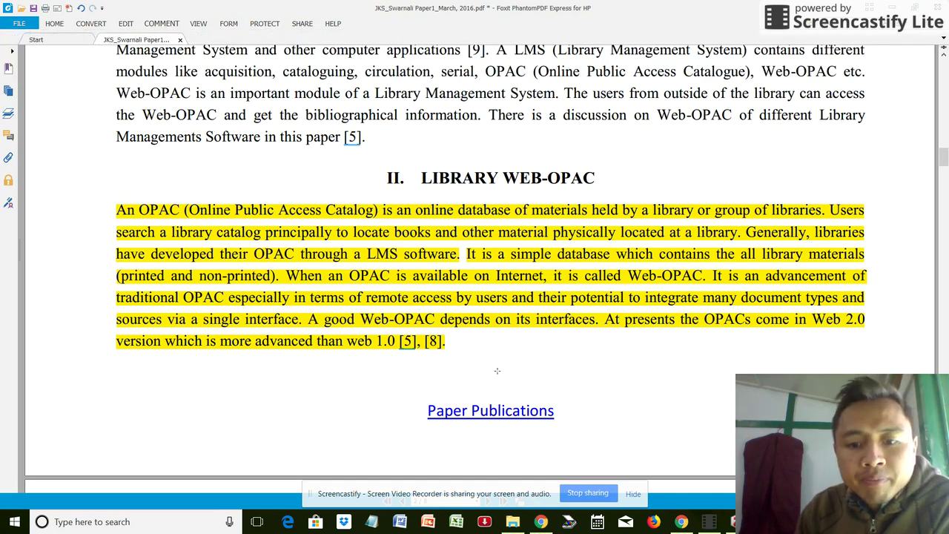
# Pin the note 'Library web opac: useful for my introduction.' by the heading, save, and close Foxit.
pyautogui.click(113, 177)
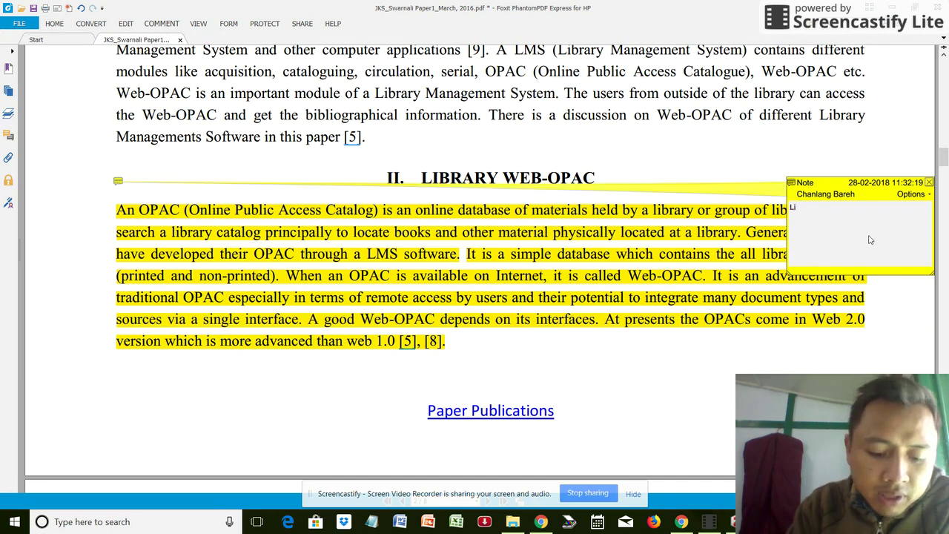
pyautogui.write('Library')
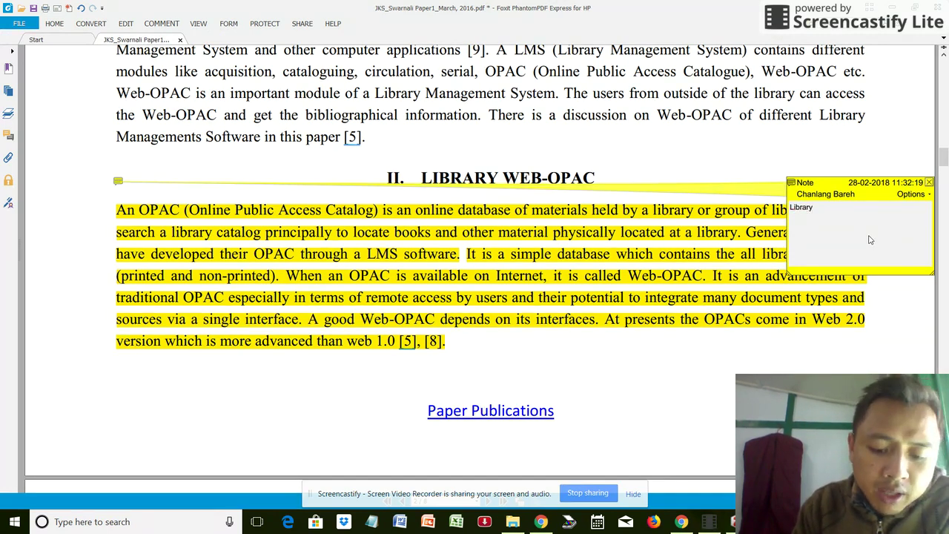
pyautogui.write(' we')
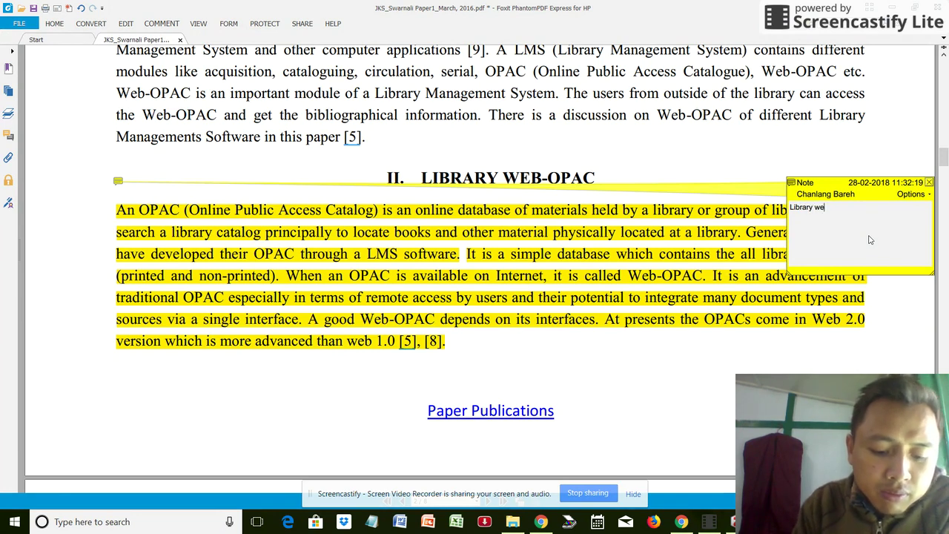
pyautogui.write('b opac')
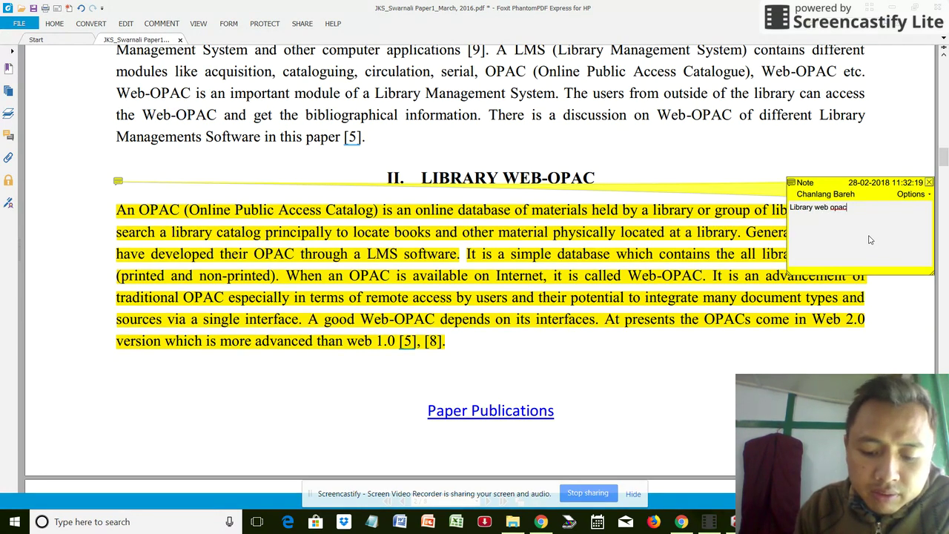
pyautogui.write(': useful')
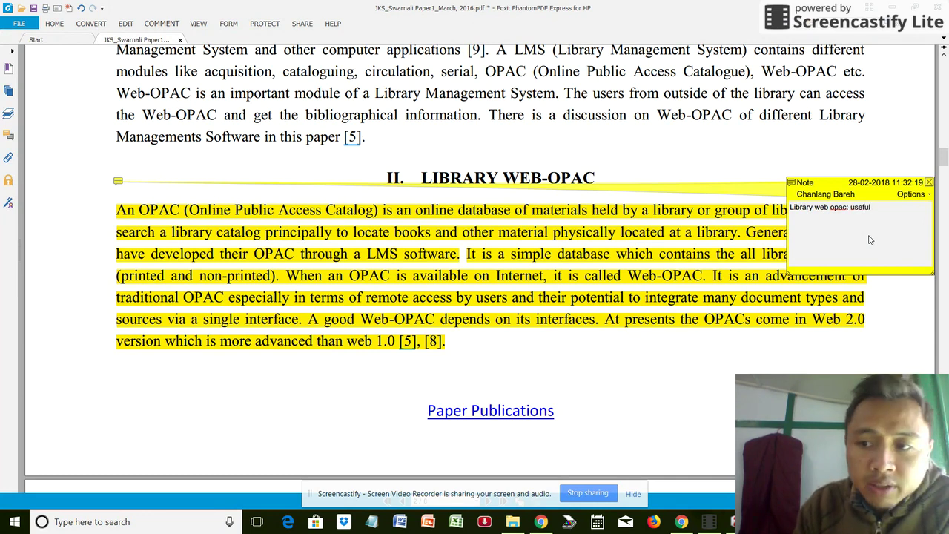
pyautogui.write(' for my intr')
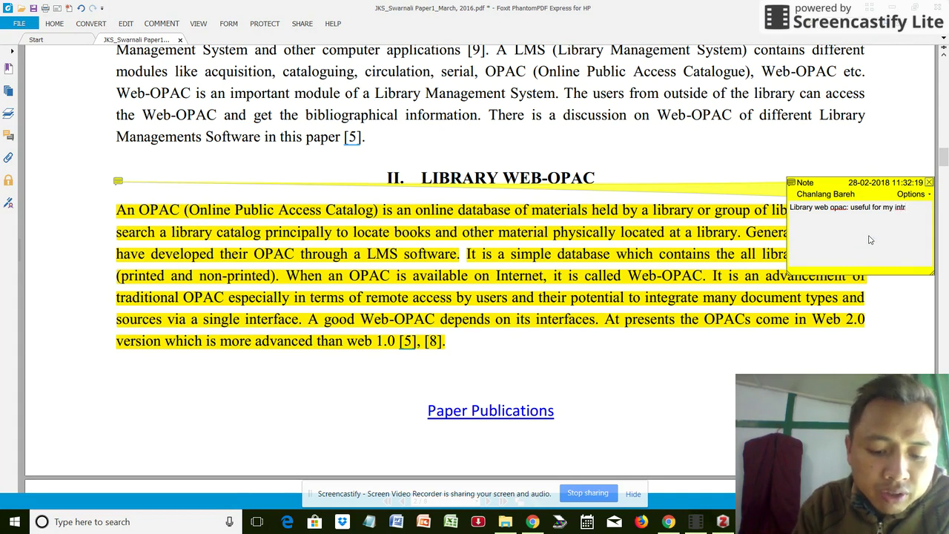
pyautogui.write('oduct')
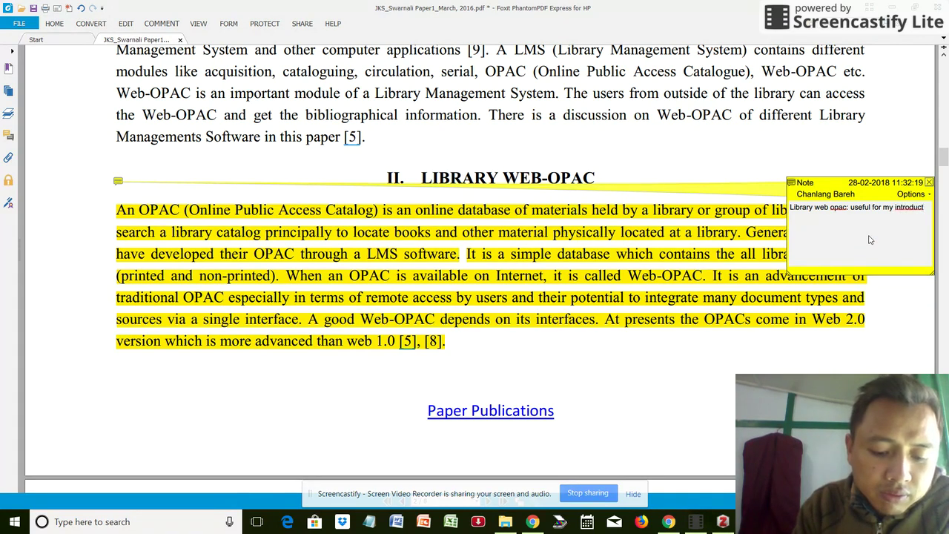
pyautogui.write('ion.')
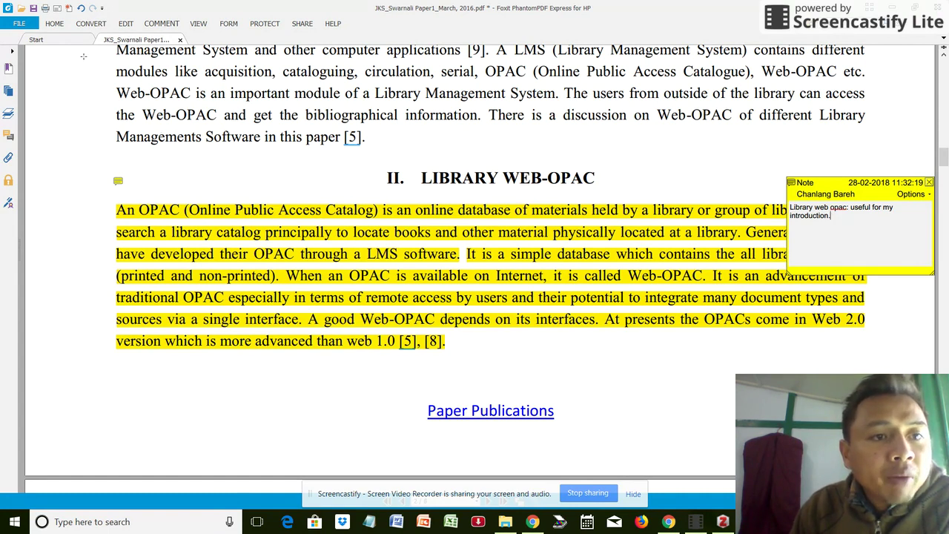
pyautogui.click(34, 9)
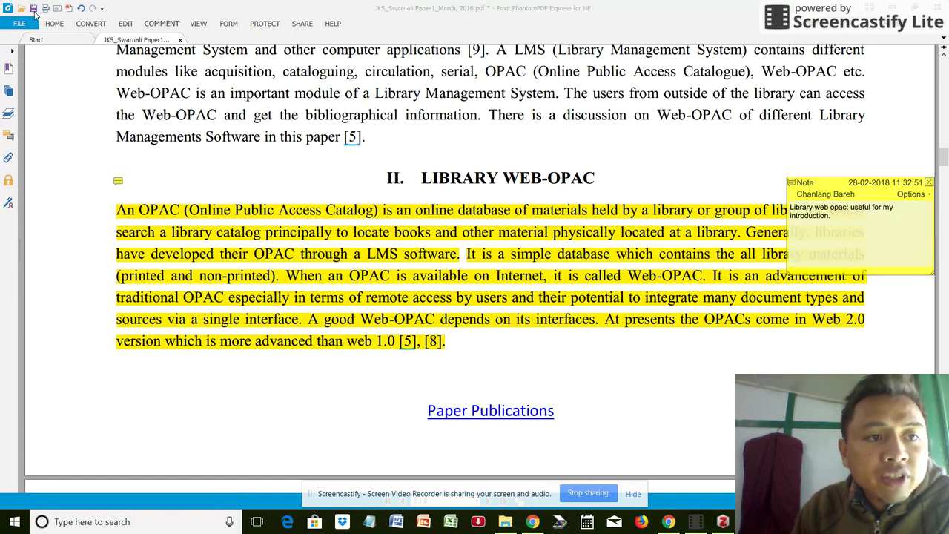
pyautogui.click(823, 241)
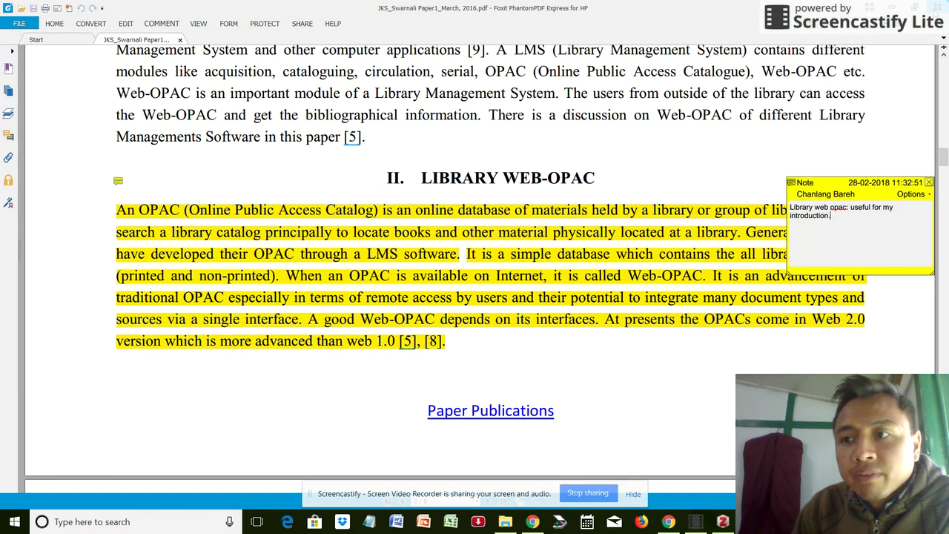
pyautogui.click(939, 6)
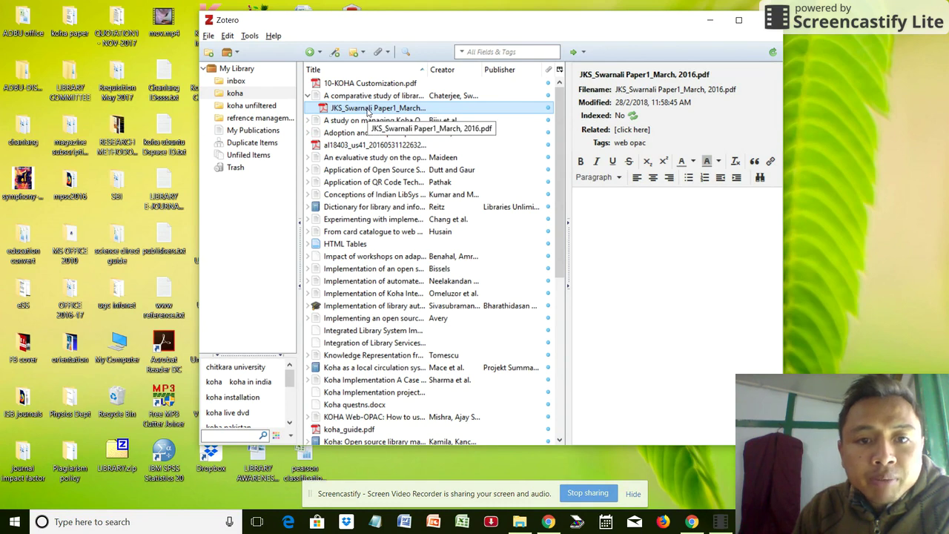
# Run Manage Attachments > Extract Annotations on 'JKS_Swarnali Paper1_March, 2016.pdf'.
pyautogui.click(345, 99)
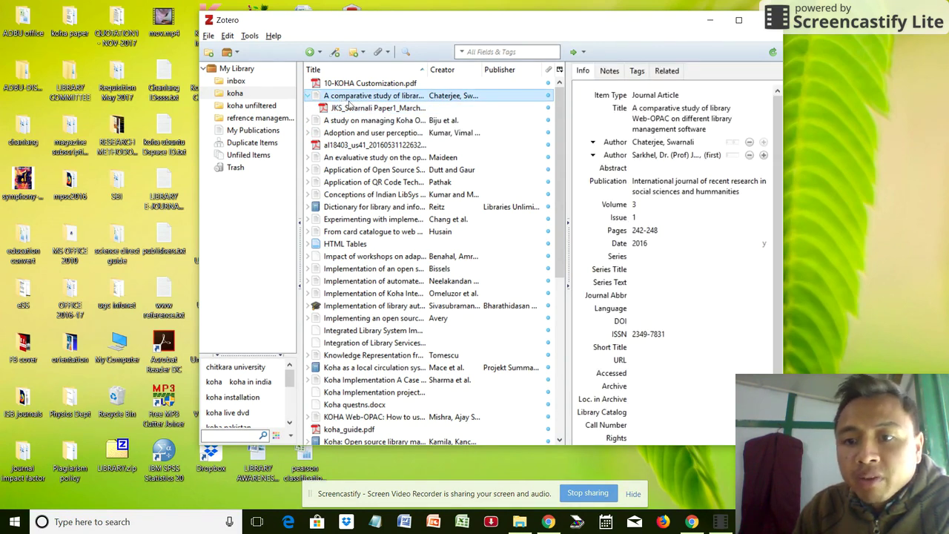
pyautogui.click(361, 109)
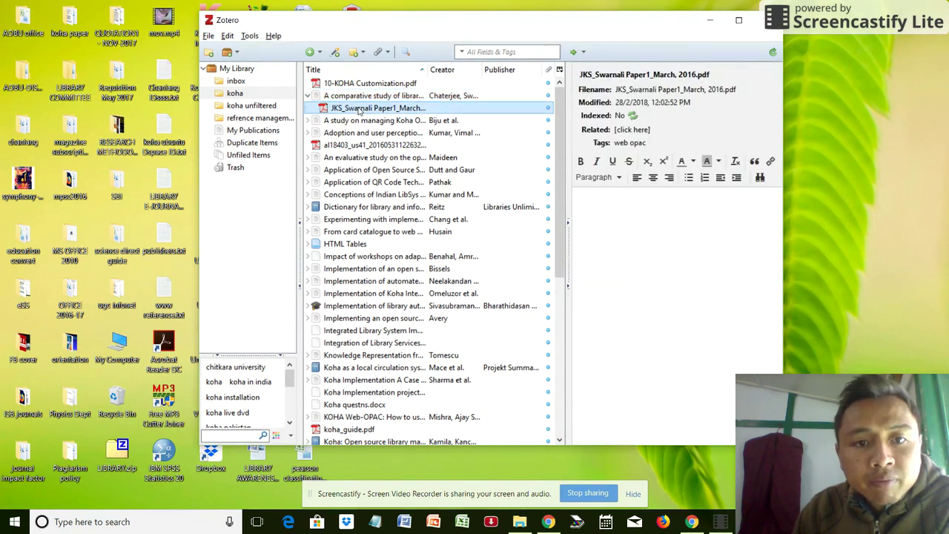
pyautogui.rightClick(360, 109)
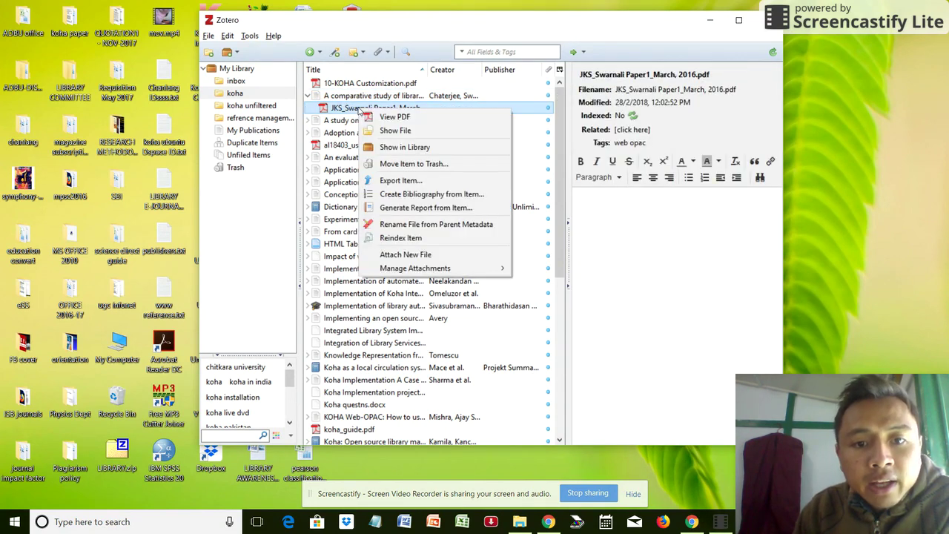
pyautogui.moveTo(438, 272)
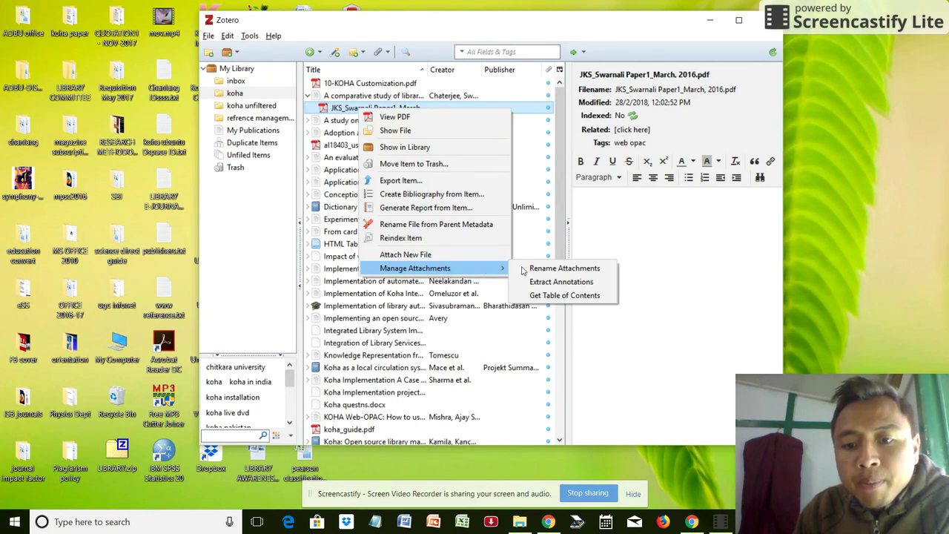
pyautogui.click(554, 284)
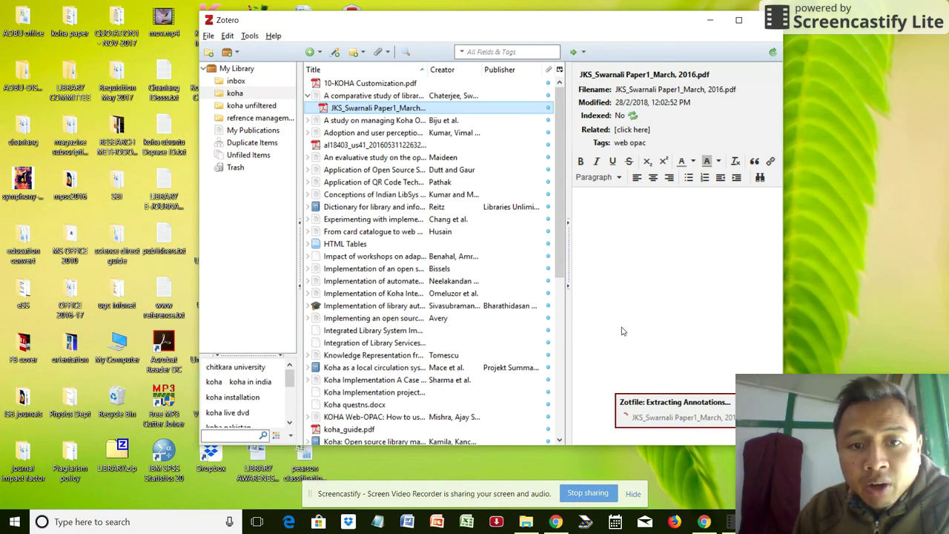
# Dismiss the PDF's context menu and view the article's Info, with the Extracted Annotations note beneath it.
pyautogui.rightClick(339, 109)
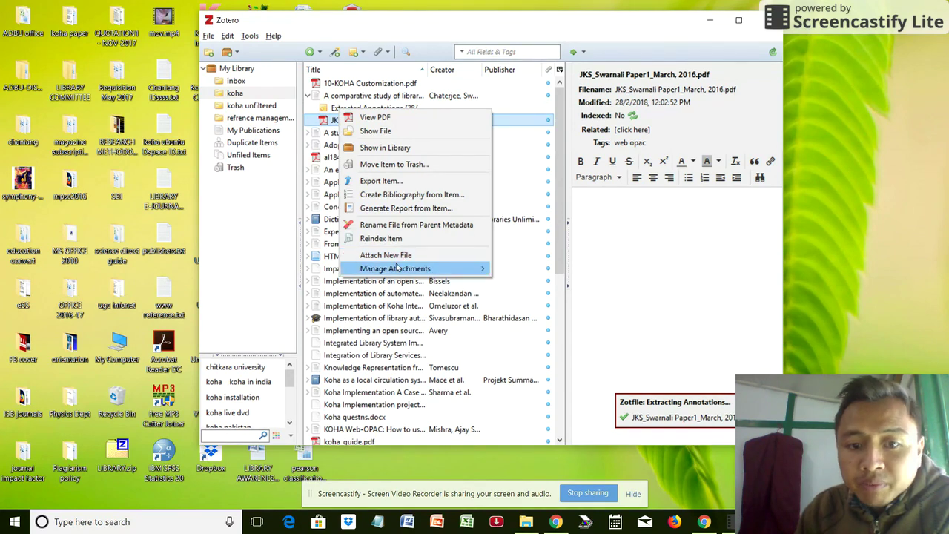
pyautogui.moveTo(398, 269)
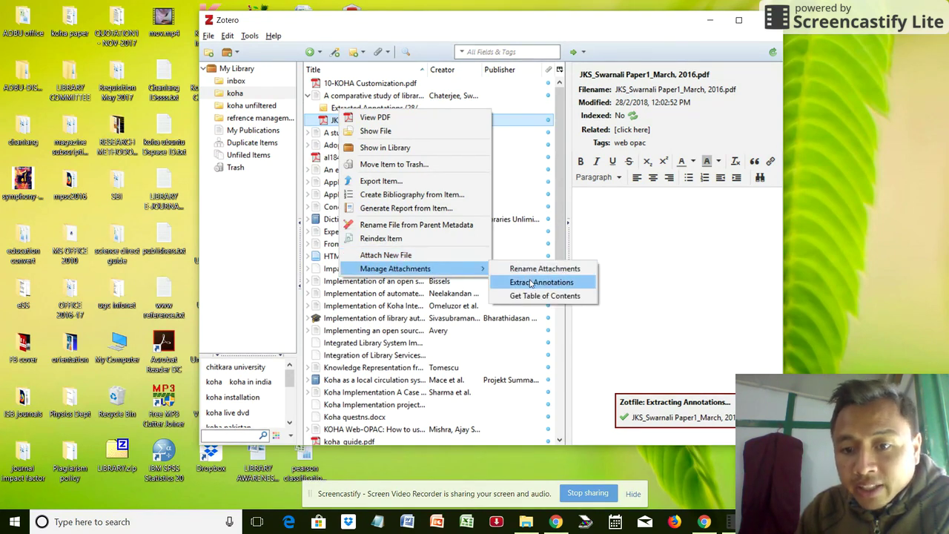
pyautogui.click(713, 257)
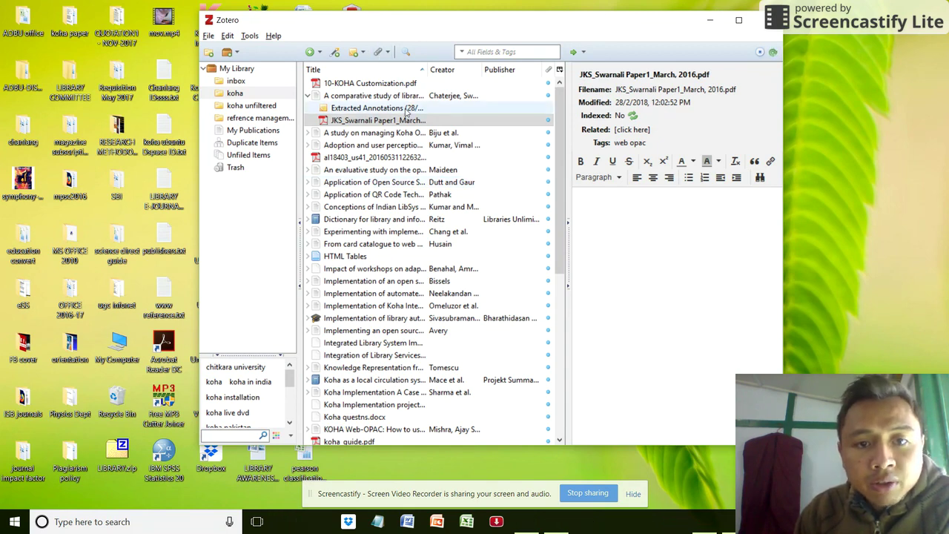
pyautogui.click(352, 98)
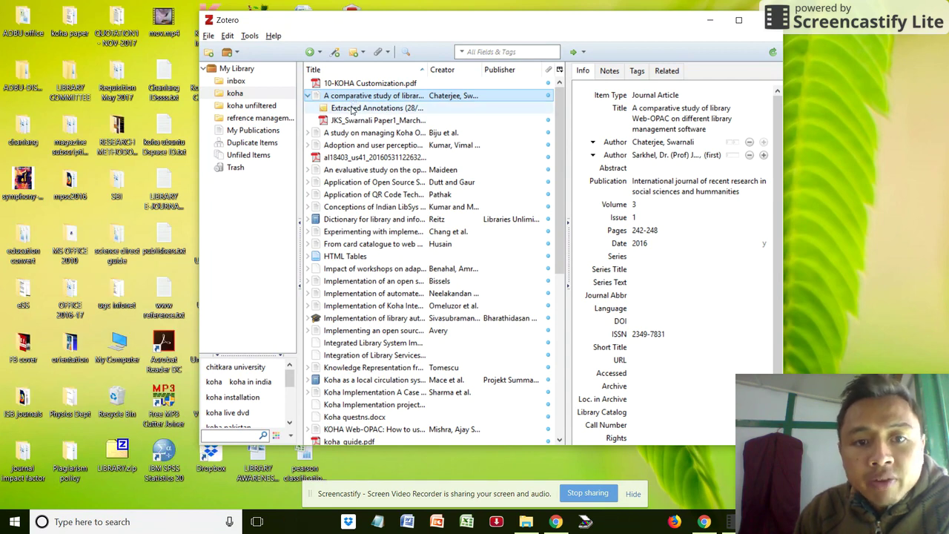
# Open the Extracted Annotations note in the editor and try, then cancel, inserting a link.
pyautogui.click(352, 110)
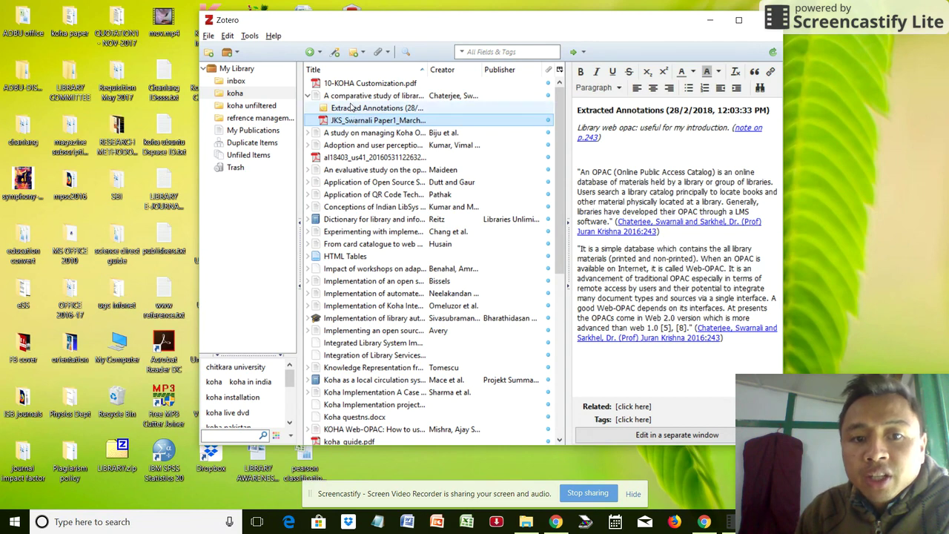
pyautogui.click(352, 108)
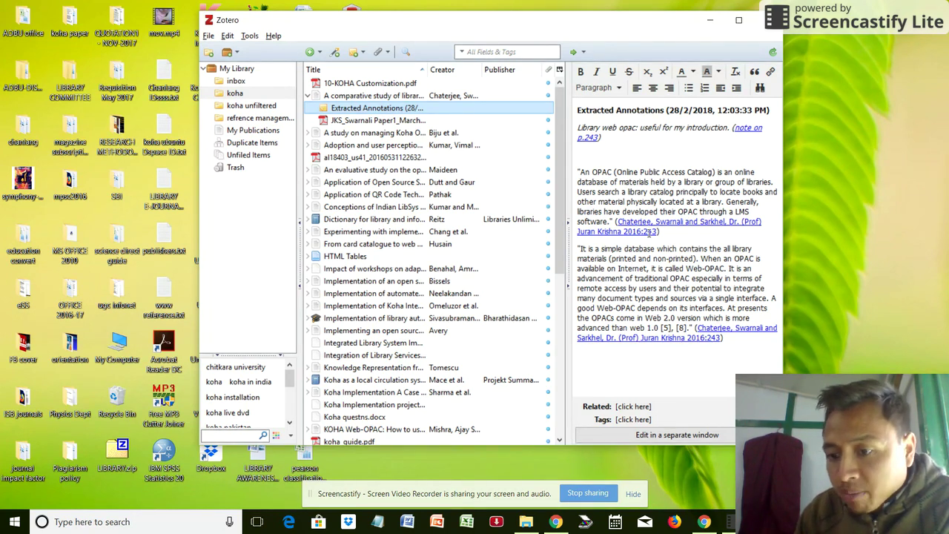
pyautogui.click(650, 232)
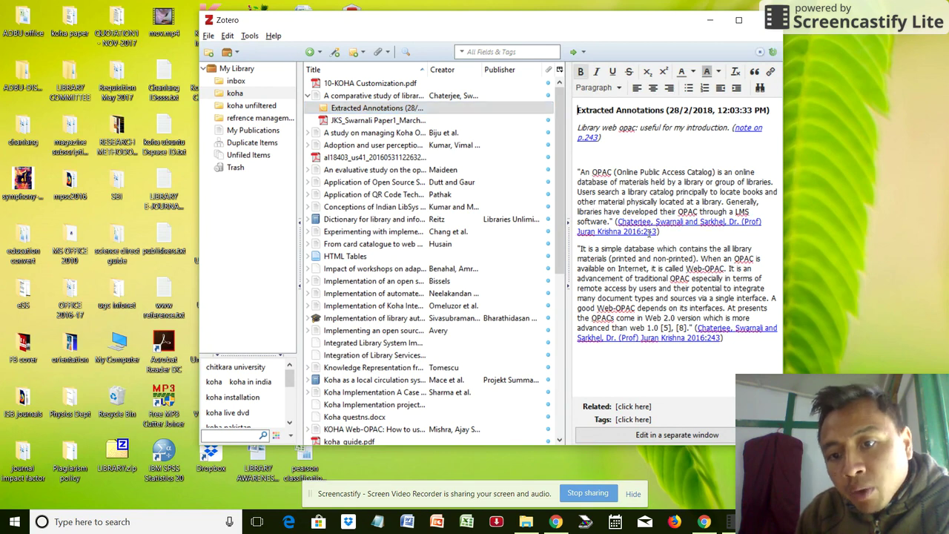
pyautogui.rightClick(649, 232)
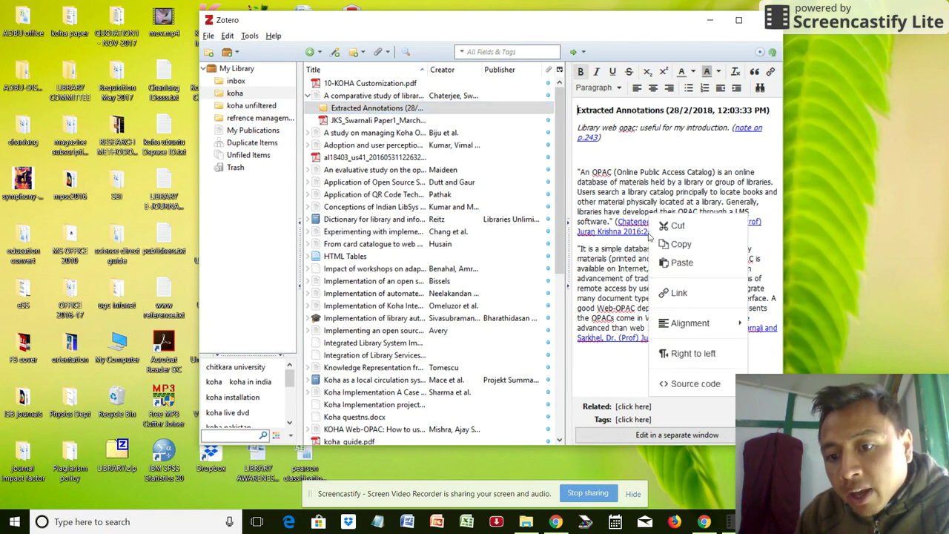
pyautogui.click(689, 294)
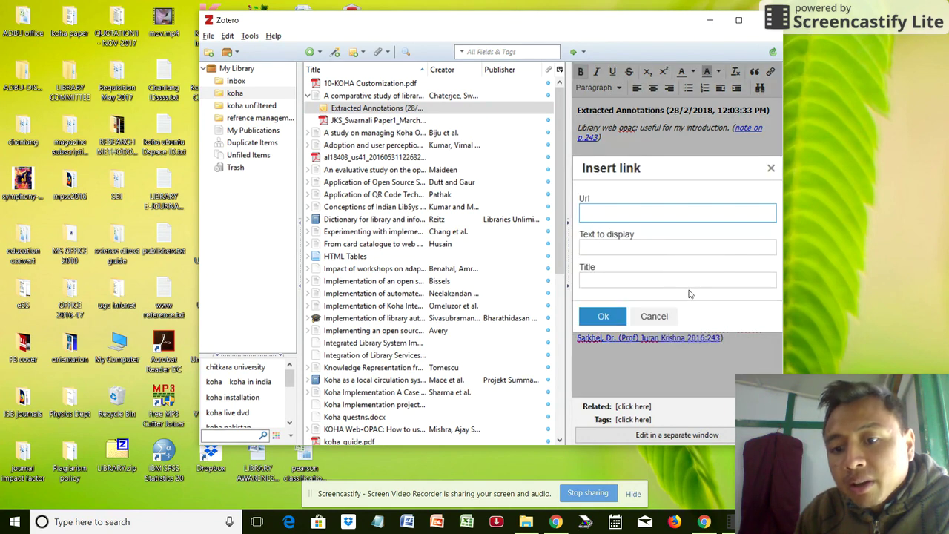
pyautogui.click(771, 169)
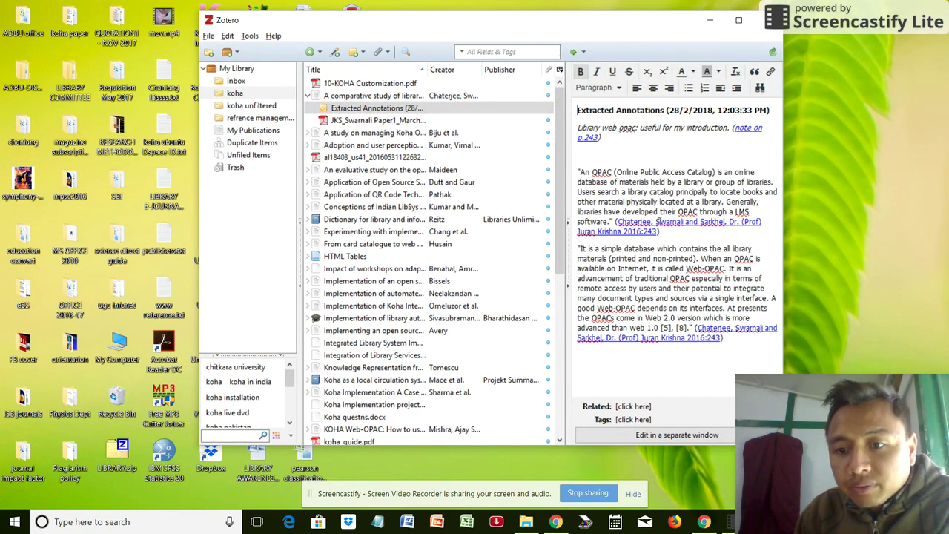
# Inspect the page-243 citation links under both highlighted OPAC passages in the note.
pyautogui.click(648, 223)
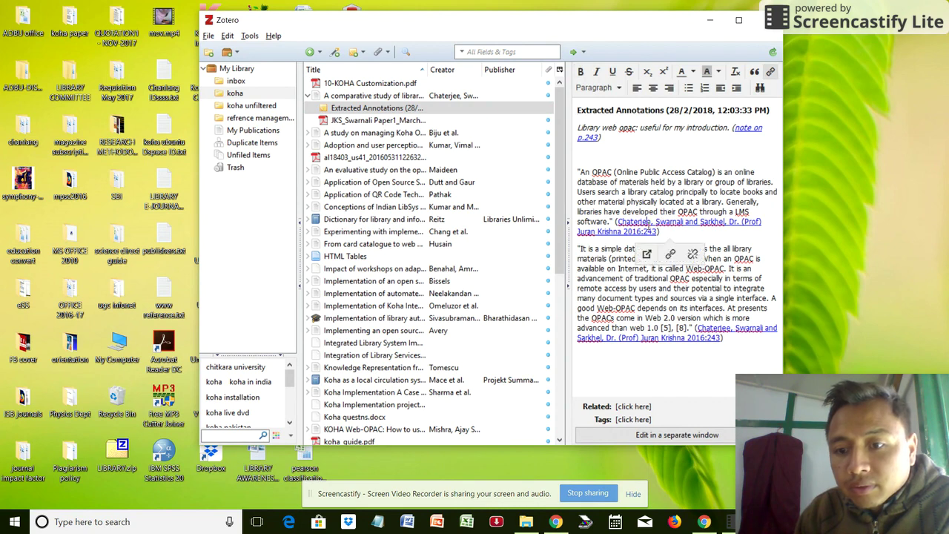
pyautogui.rightClick(649, 223)
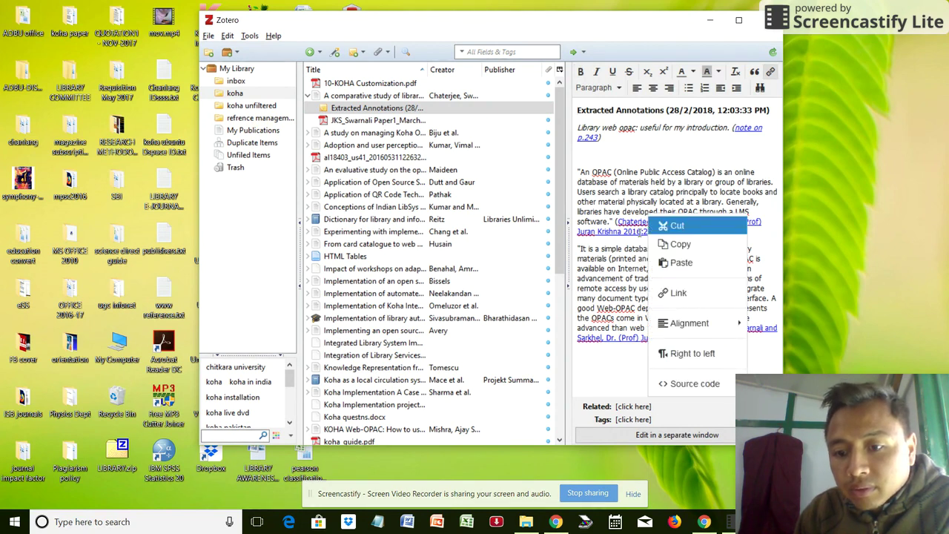
pyautogui.click(604, 226)
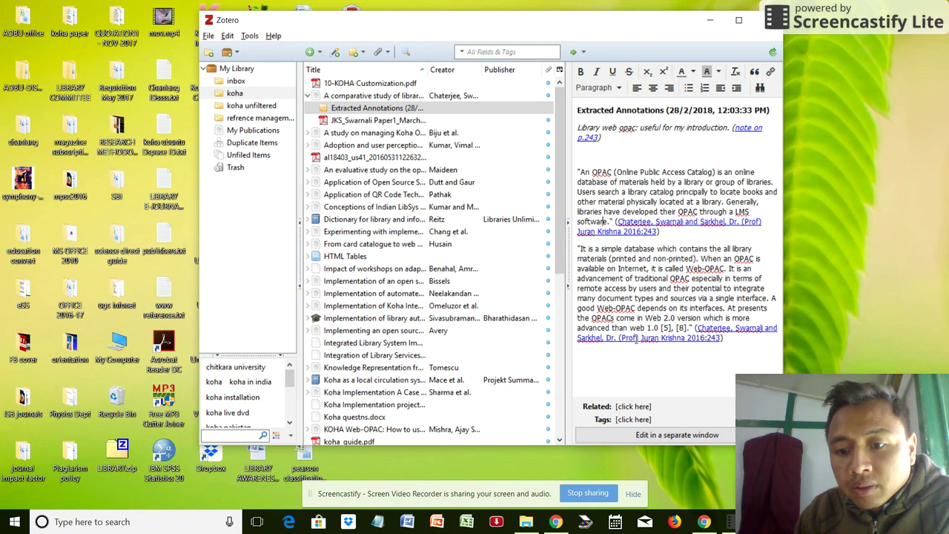
pyautogui.click(635, 338)
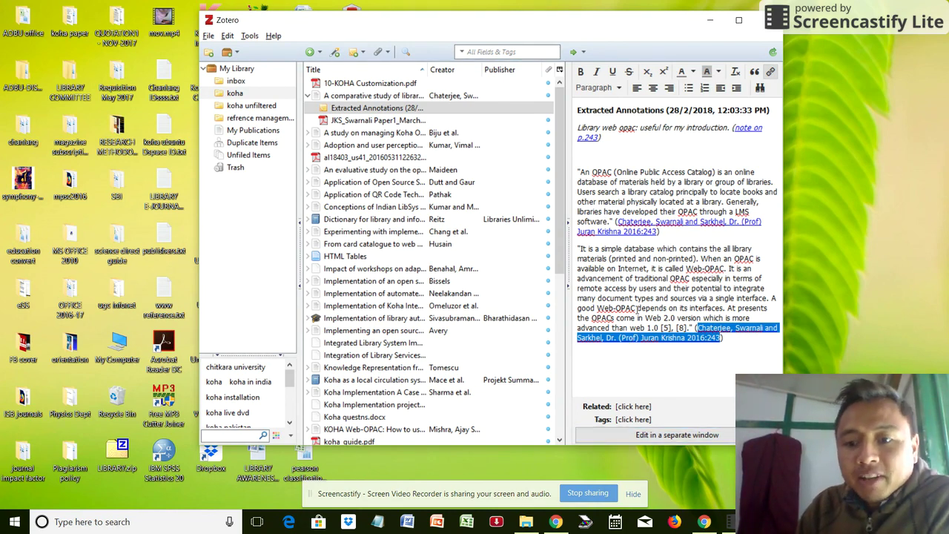
pyautogui.click(636, 308)
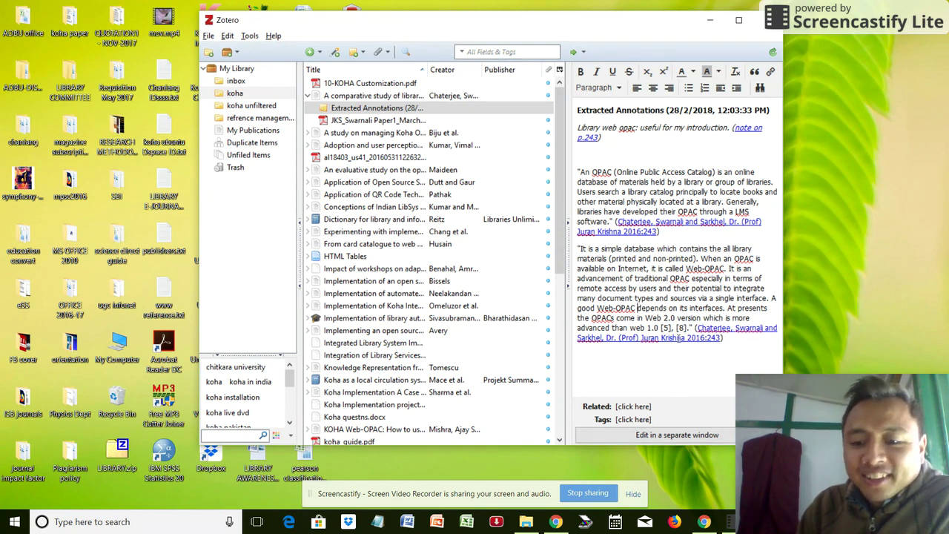
pyautogui.click(679, 338)
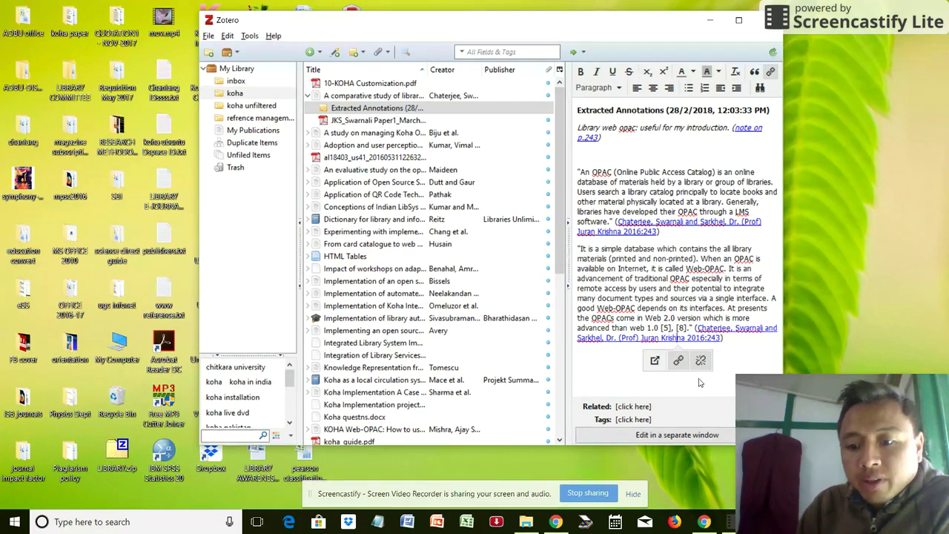
pyautogui.click(681, 436)
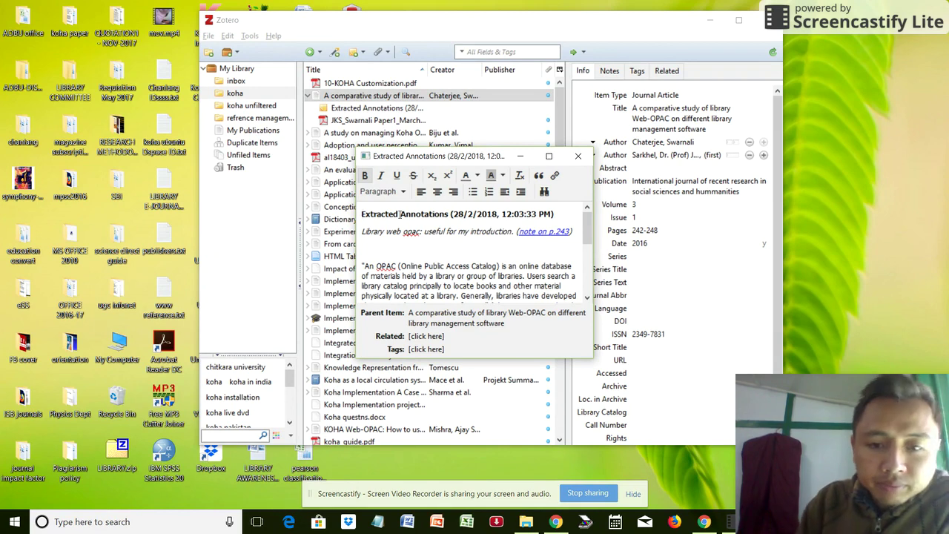
pyautogui.press('Down')
pyautogui.press('Return')
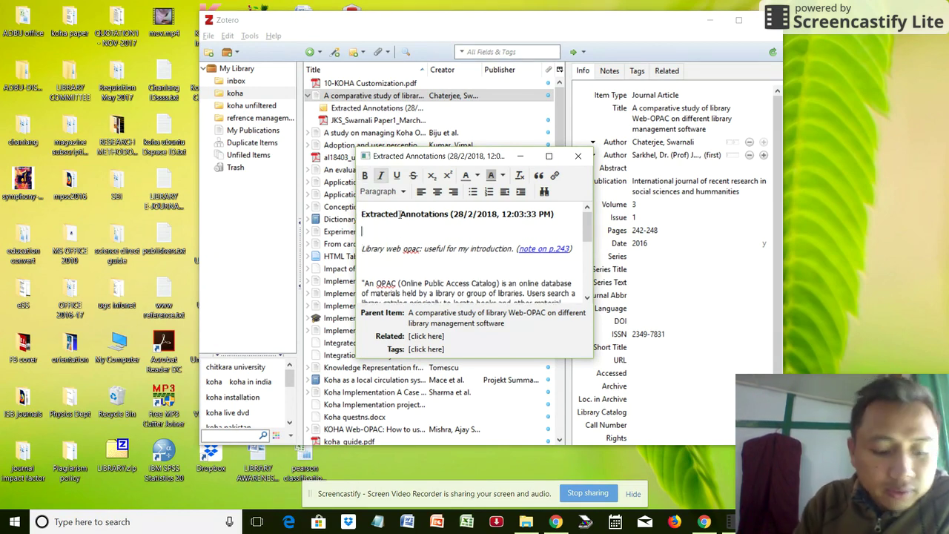
pyautogui.write('Summ')
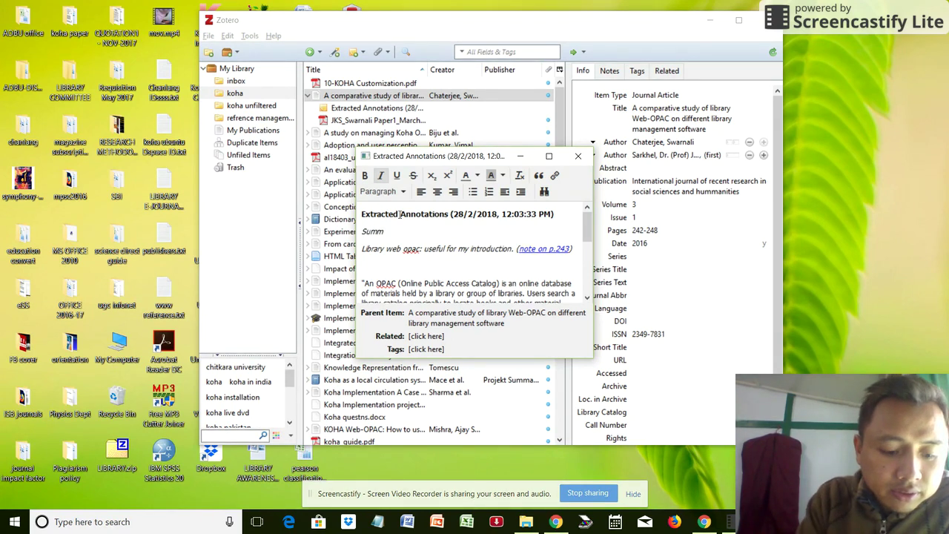
pyautogui.write('ary:')
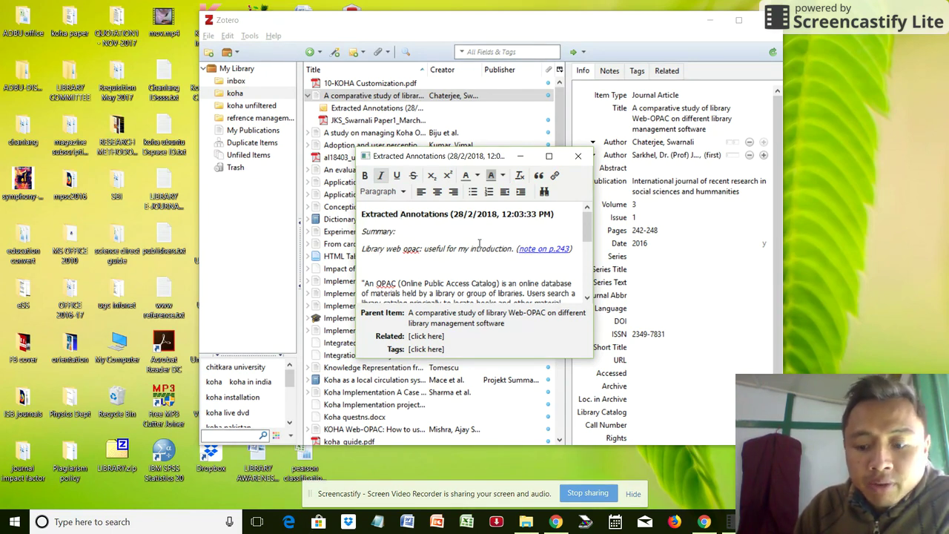
pyautogui.press('BackSpace')
pyautogui.press('BackSpace')
pyautogui.press('BackSpace')
pyautogui.press('BackSpace')
pyautogui.press('BackSpace')
pyautogui.press('BackSpace')
pyautogui.press('BackSpace')
pyautogui.press('BackSpace')
pyautogui.press('BackSpace')
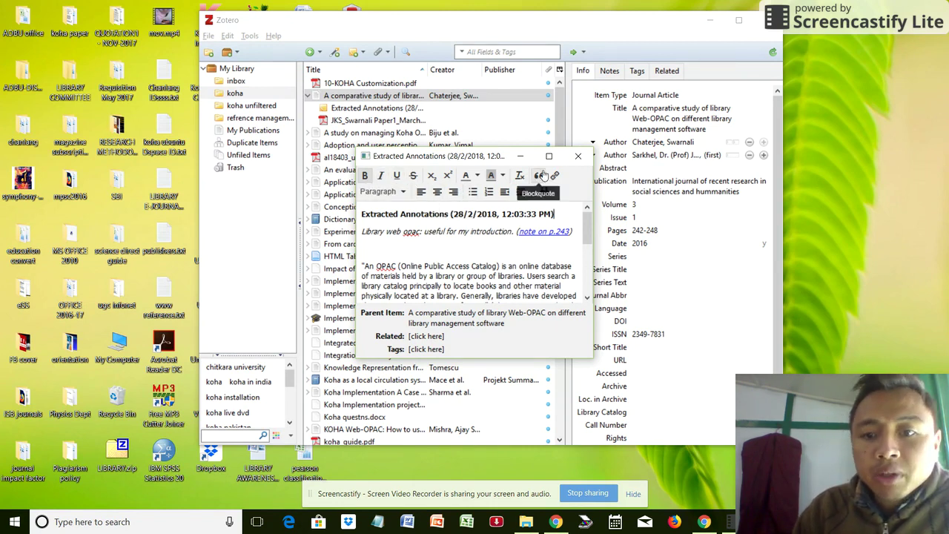
pyautogui.click(580, 159)
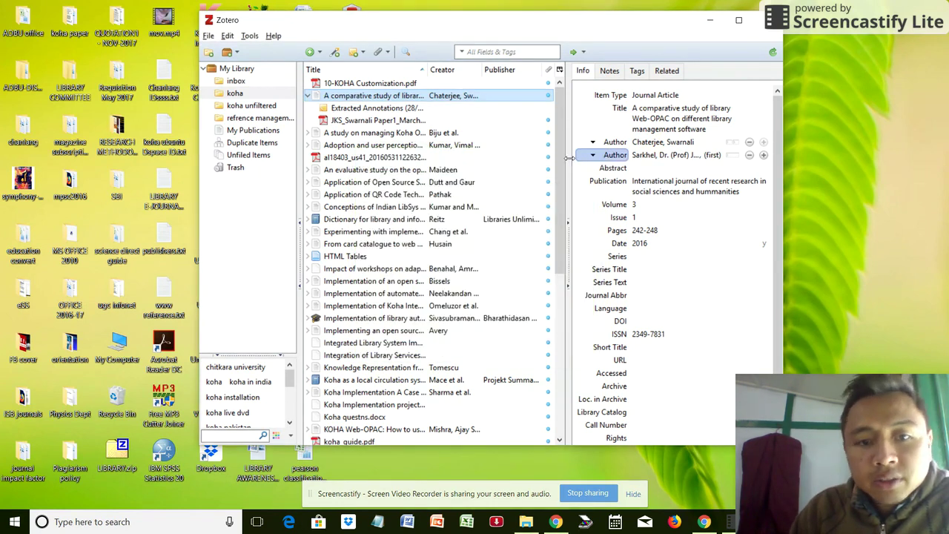
# View the attached PDF's details, tagged web opac, then browse the Tools and Edit menus.
pyautogui.click(362, 109)
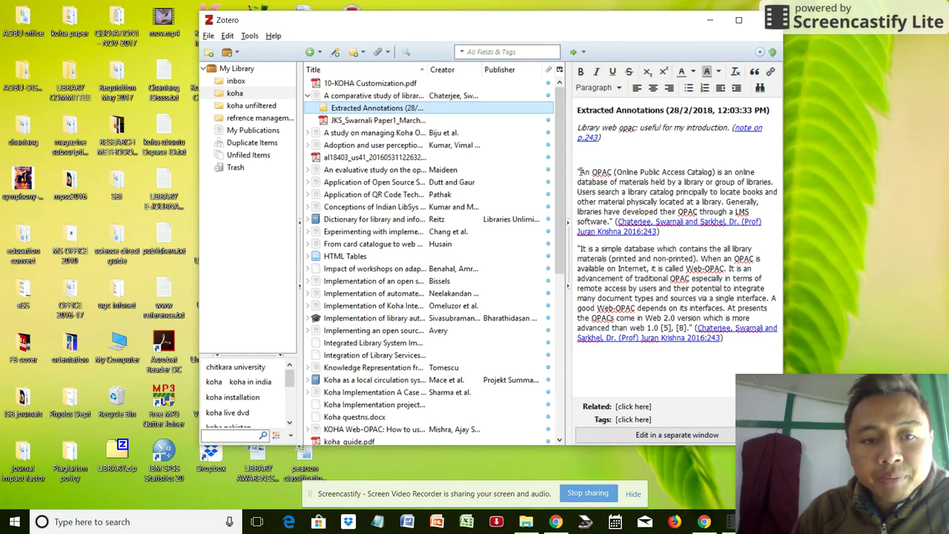
pyautogui.click(381, 122)
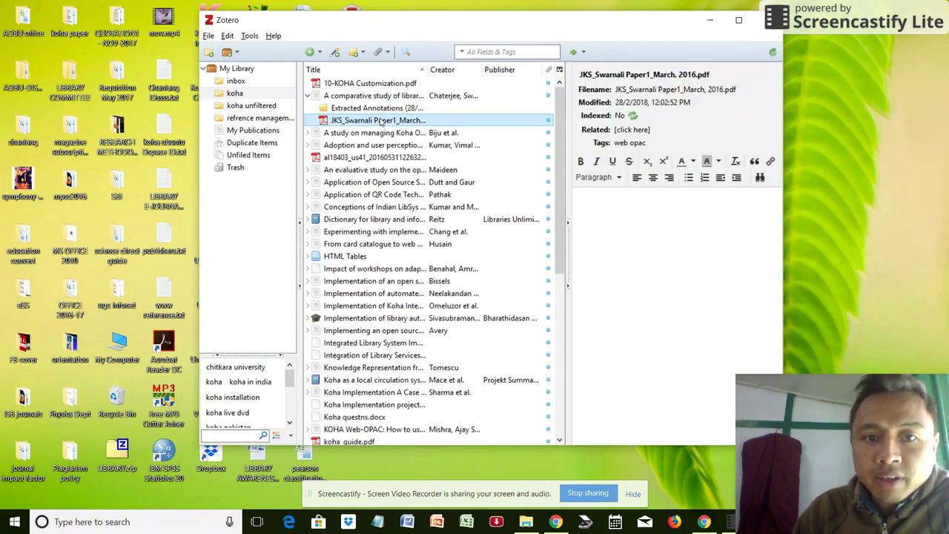
pyautogui.click(247, 37)
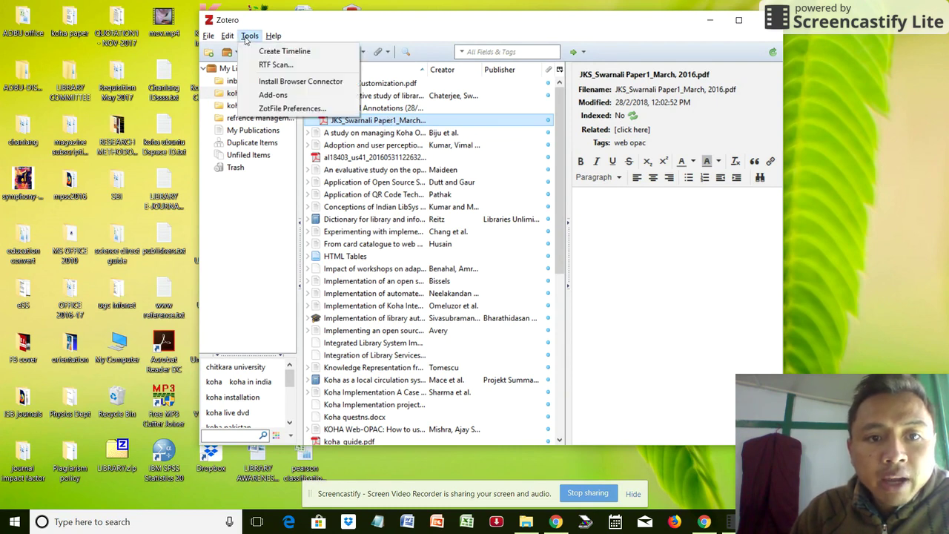
pyautogui.moveTo(229, 38)
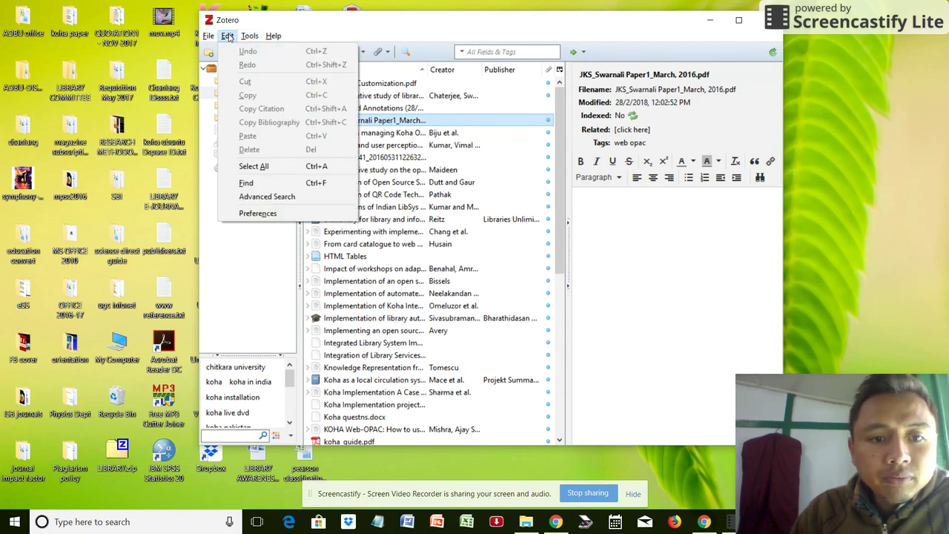
# Open Edit > Preferences, browse each pane, and show Advanced > Files and Folders with the default data directory.
pyautogui.click(260, 214)
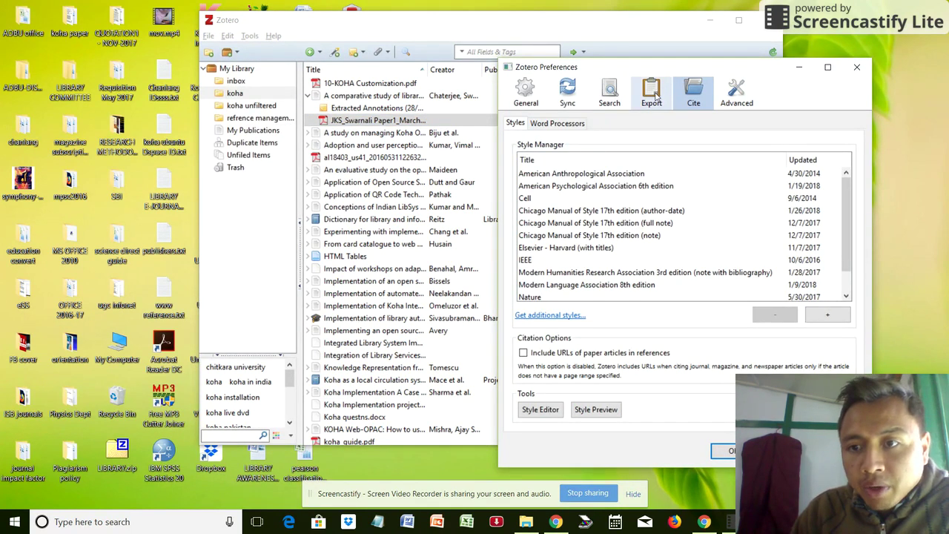
pyautogui.click(728, 100)
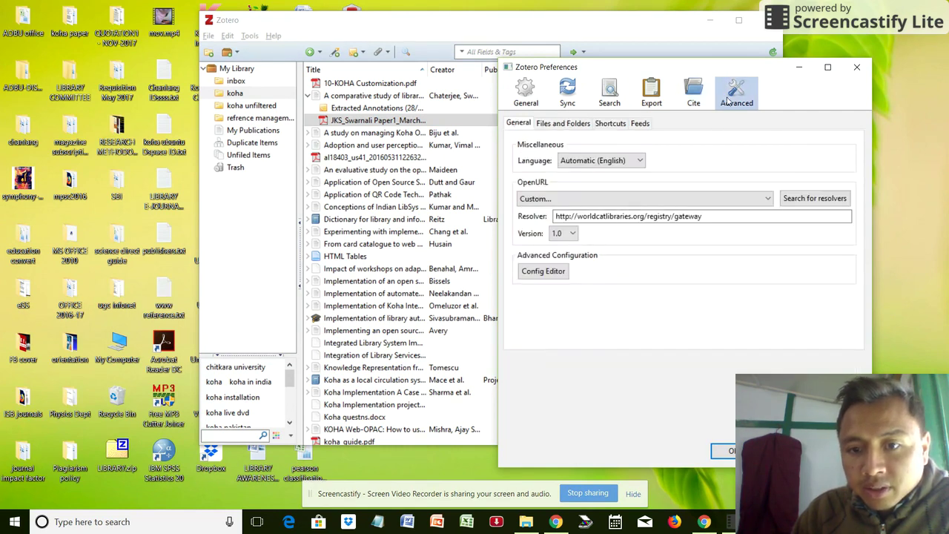
pyautogui.click(562, 96)
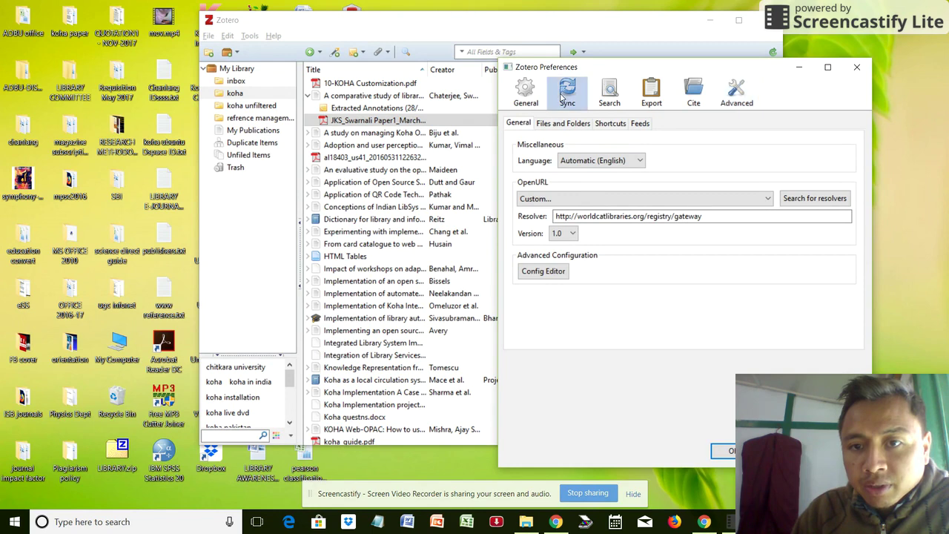
pyautogui.click(523, 95)
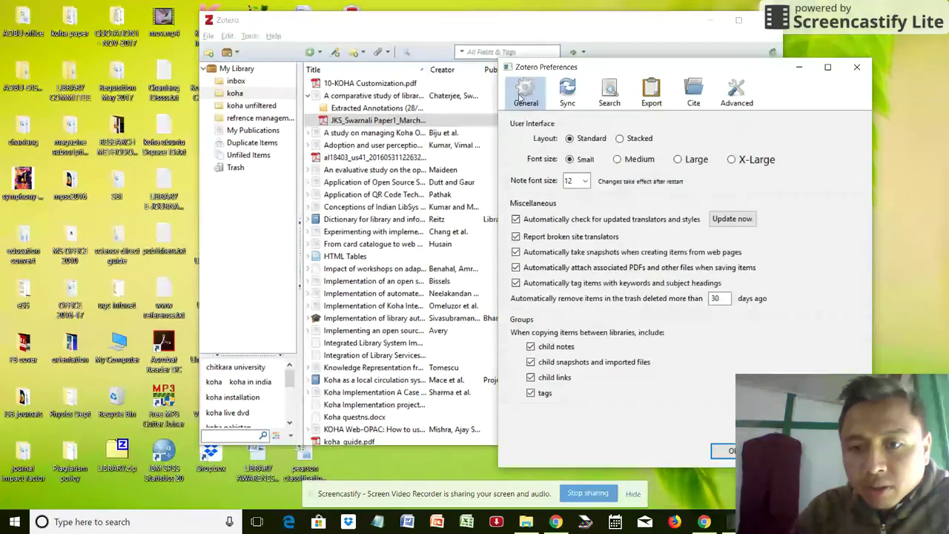
pyautogui.click(606, 91)
pyautogui.click(651, 92)
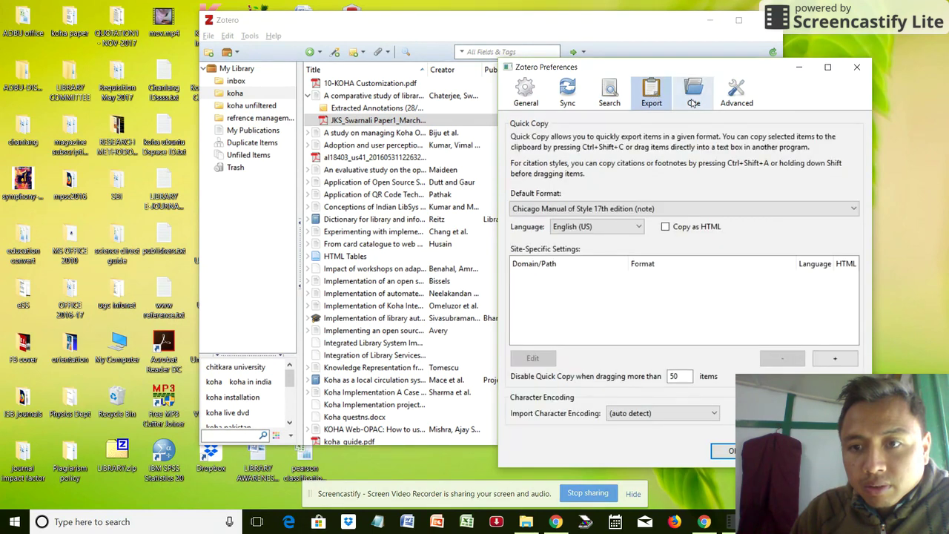
pyautogui.click(693, 92)
pyautogui.click(730, 95)
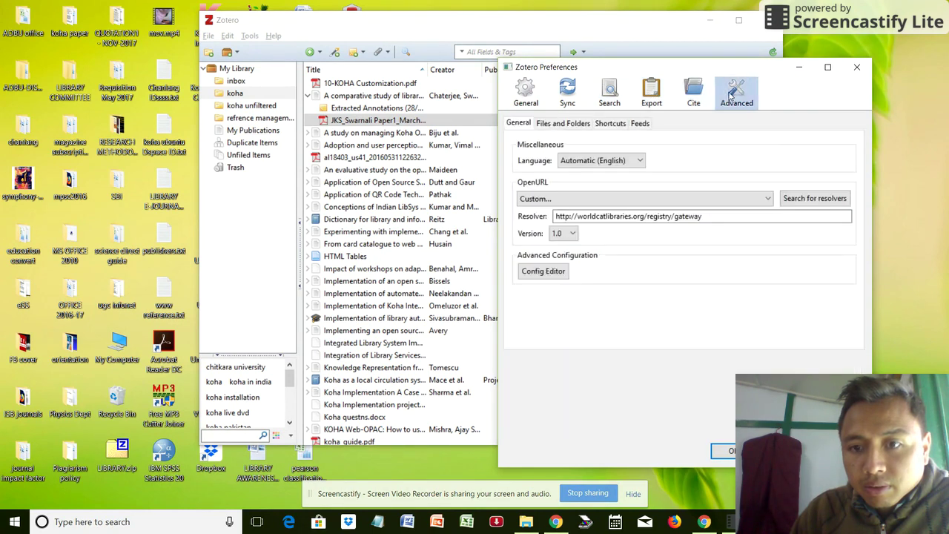
pyautogui.click(563, 123)
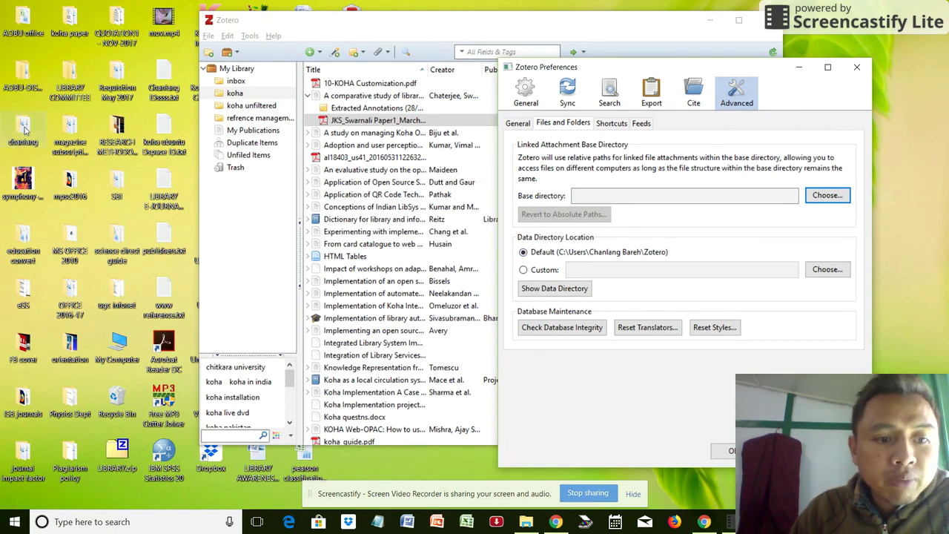
# Browse from the computer's drive listing through C: > Users > profile > Zotero to the storage folder.
pyautogui.click(132, 344)
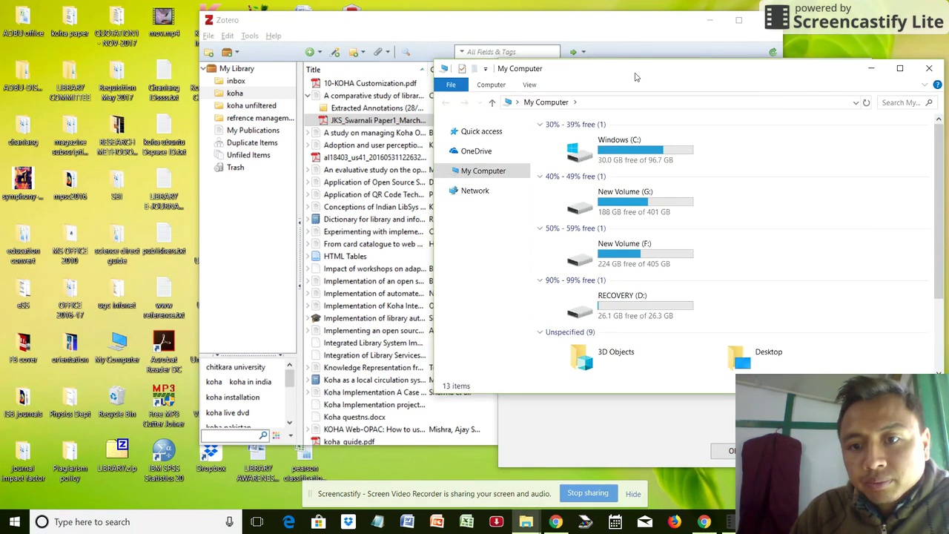
pyautogui.doubleClick(630, 143)
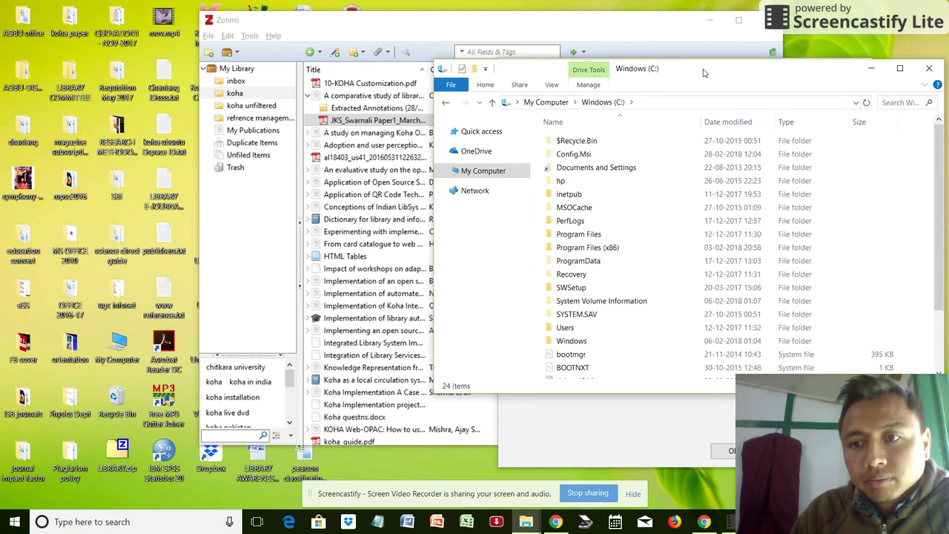
pyautogui.moveTo(705, 73); pyautogui.dragTo(441, 89)
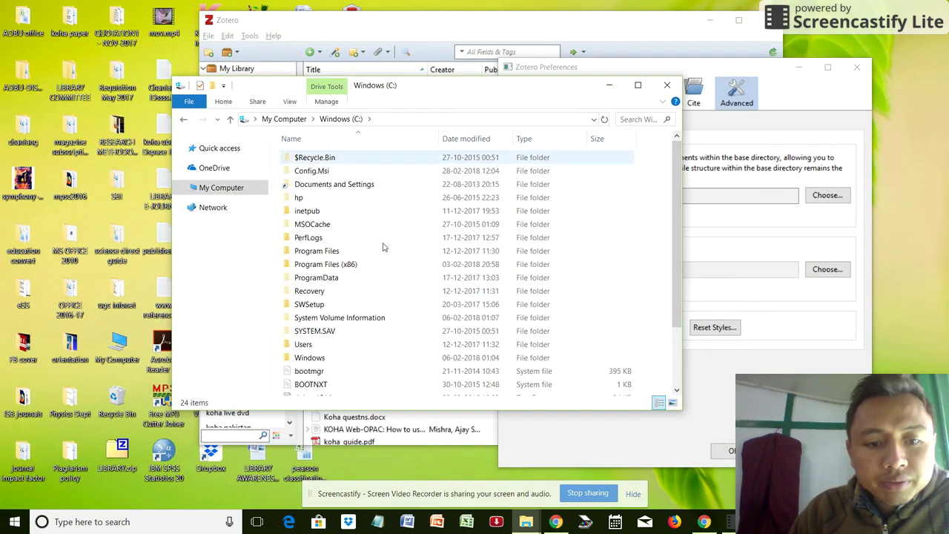
pyautogui.doubleClick(302, 345)
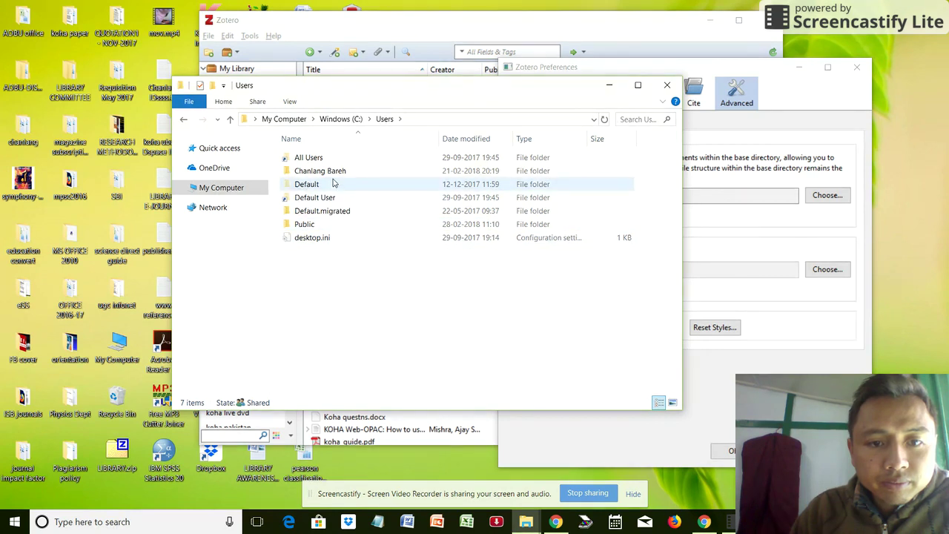
pyautogui.click(336, 173)
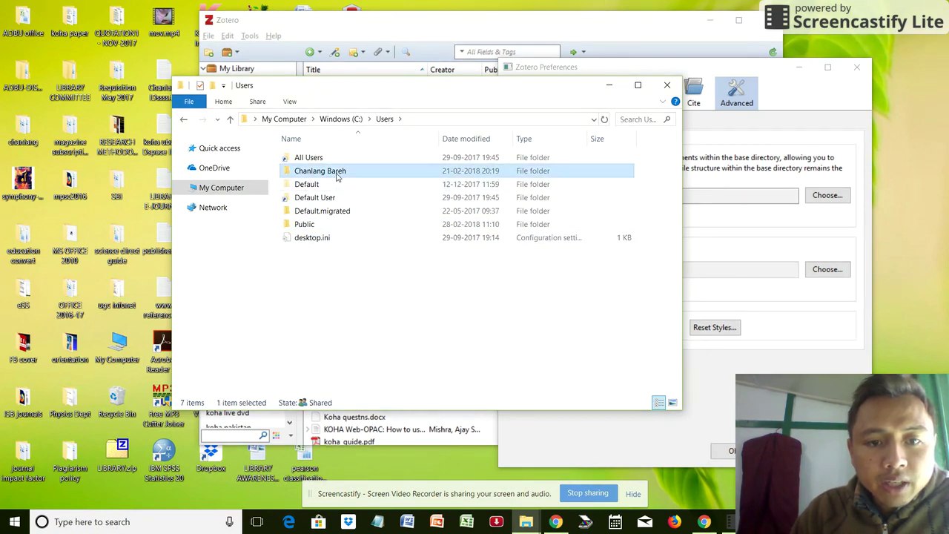
pyautogui.doubleClick(336, 173)
pyautogui.click(338, 214)
pyautogui.scroll(-6, 339, 215)
pyautogui.click(340, 297)
pyautogui.doubleClick(340, 297)
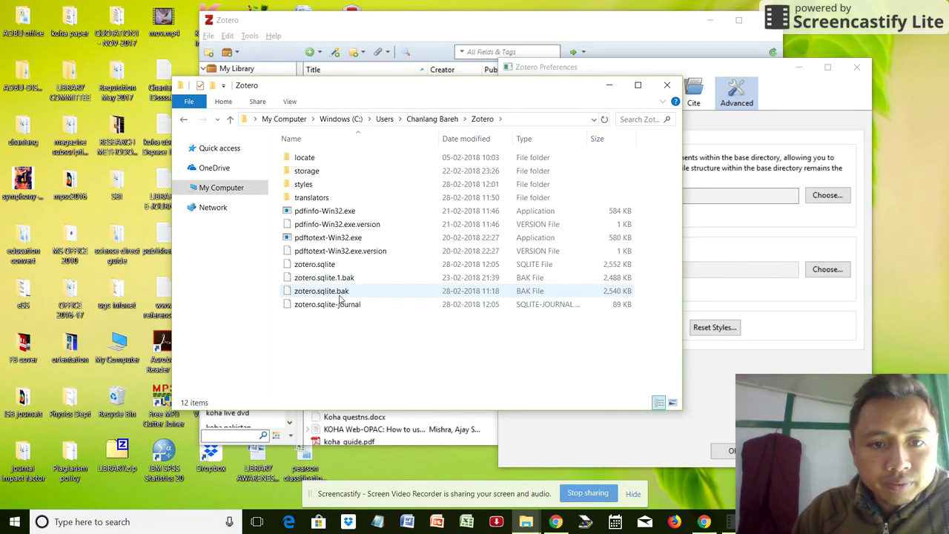
pyautogui.click(309, 174)
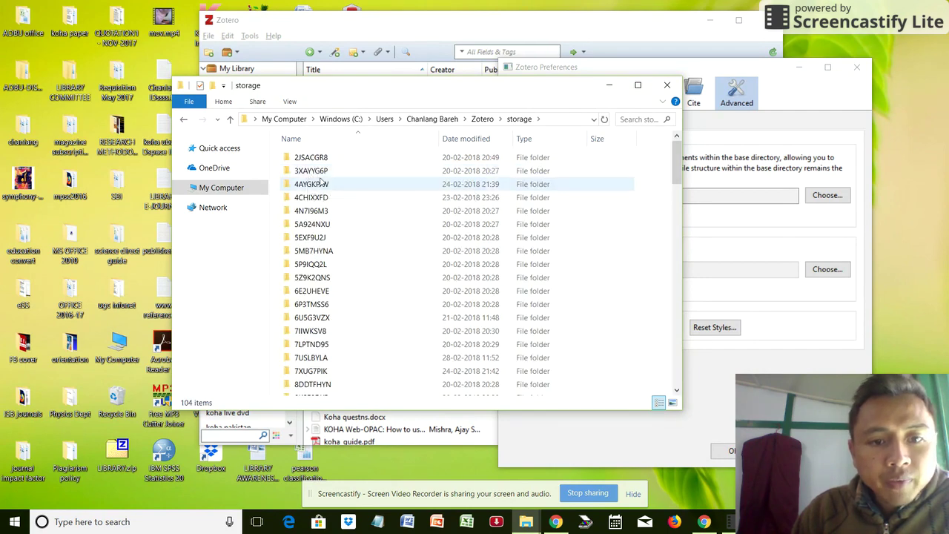
# Open storage subfolders 4AYGKPJW, 2JSACGR8 and 4N7I96M3 to view their attachment files.
pyautogui.click(321, 182)
pyautogui.doubleClick(322, 183)
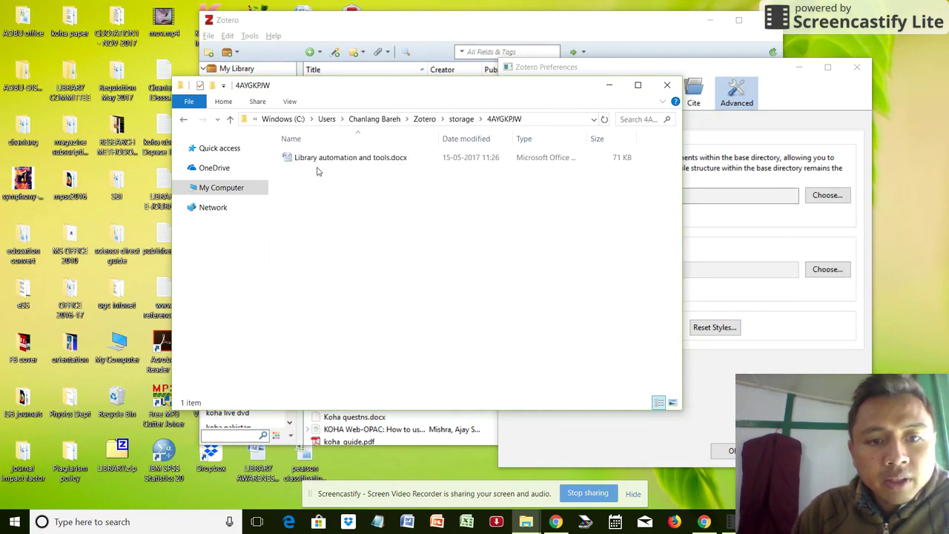
pyautogui.click(319, 160)
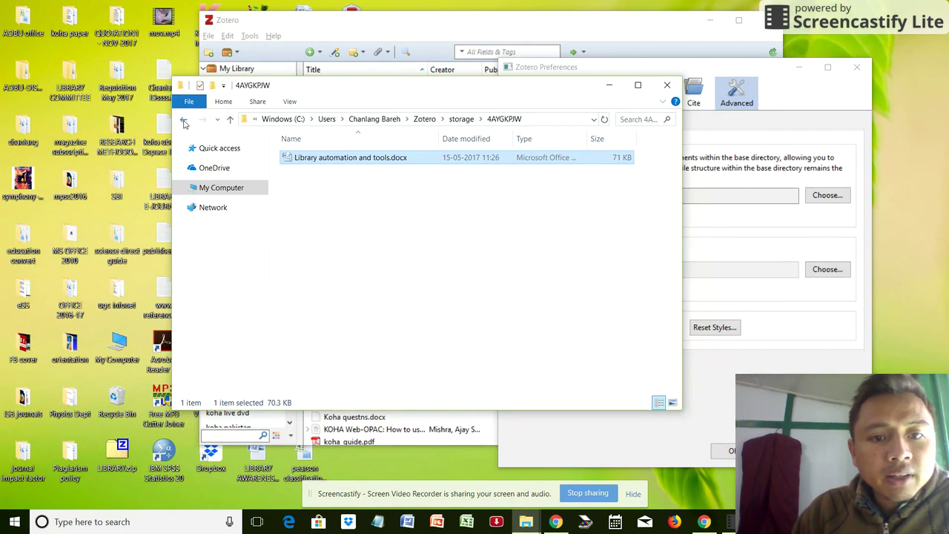
pyautogui.click(185, 124)
pyautogui.doubleClick(333, 160)
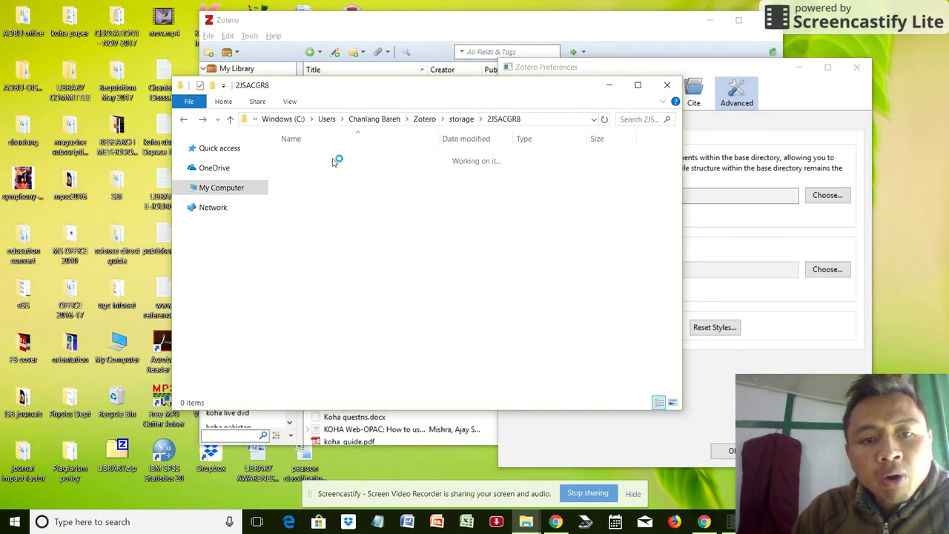
pyautogui.click(183, 118)
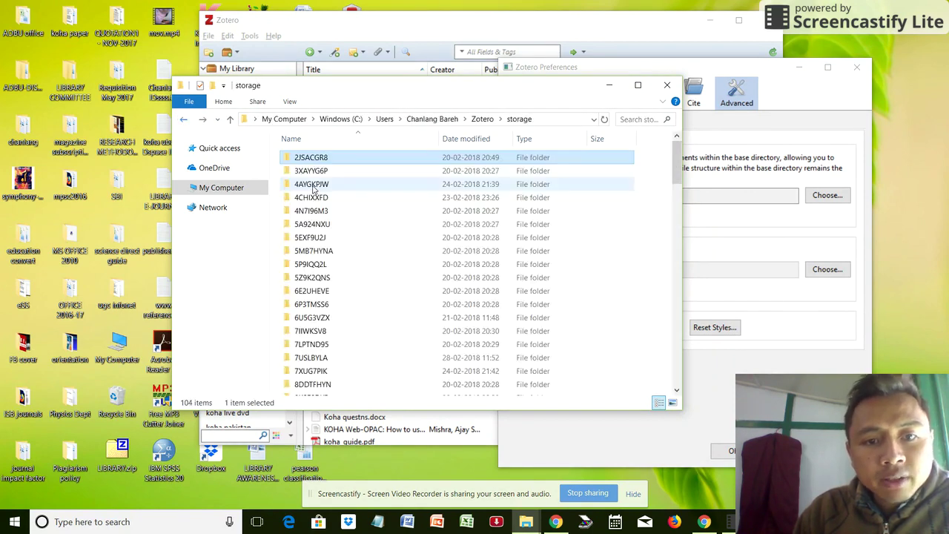
pyautogui.click(327, 171)
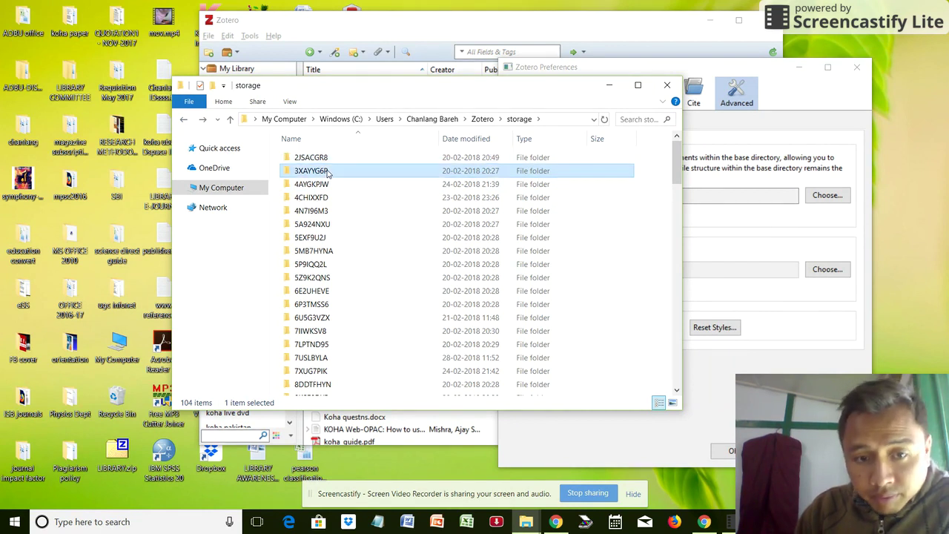
pyautogui.click(331, 215)
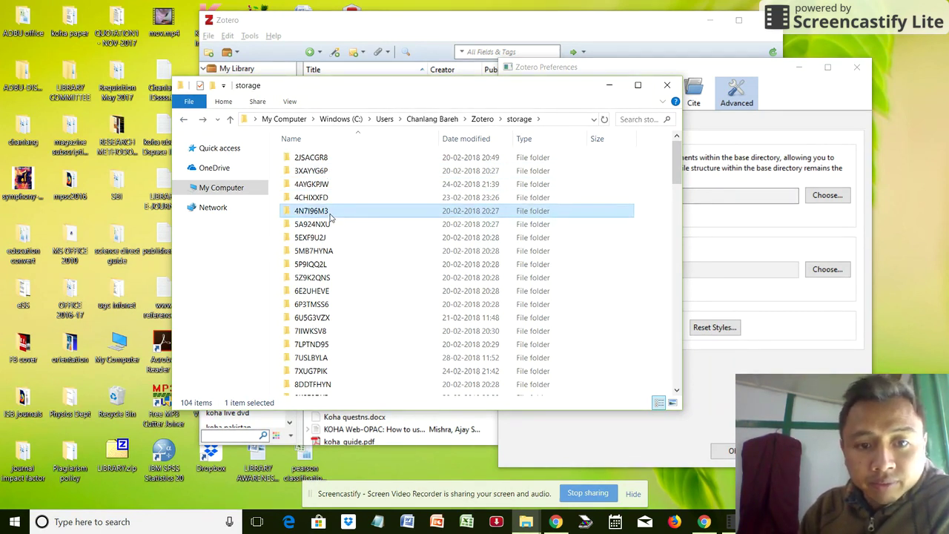
pyautogui.doubleClick(332, 215)
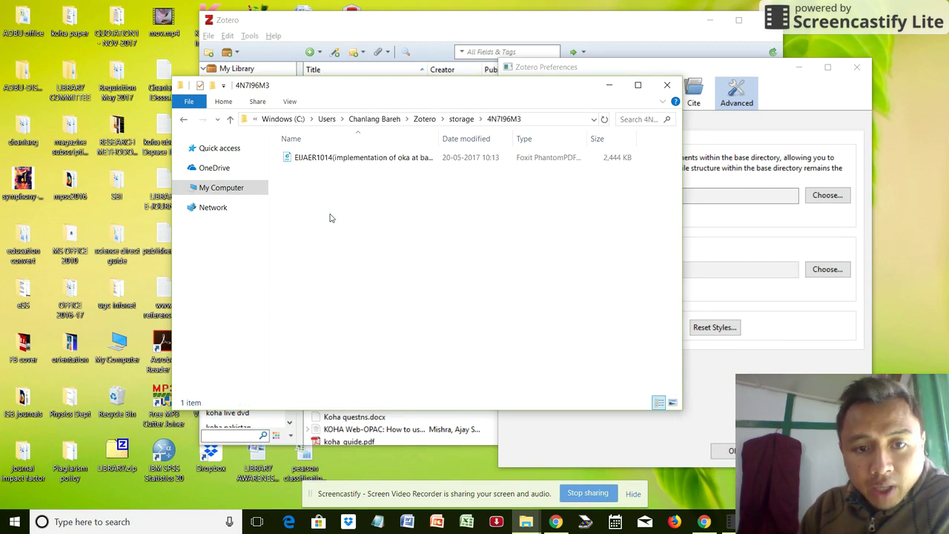
pyautogui.click(183, 123)
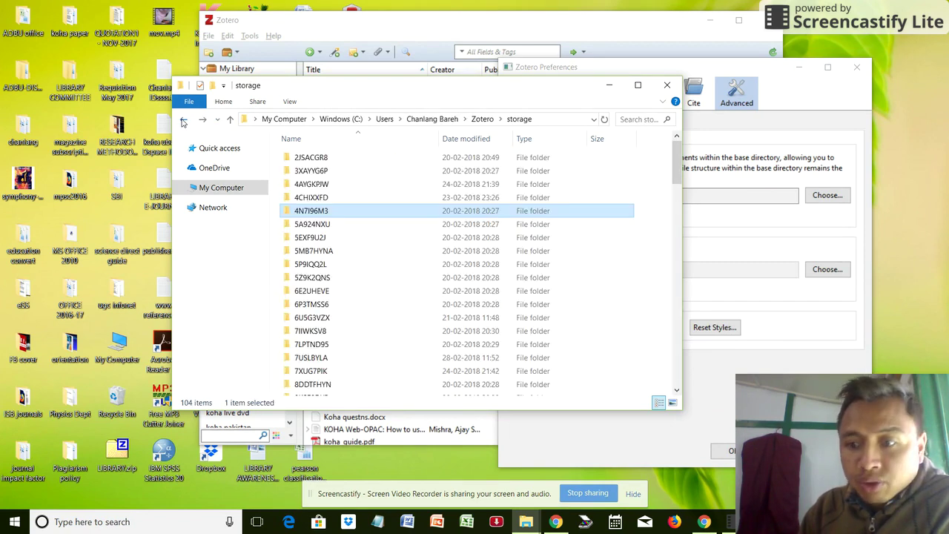
# Close File Explorer and the Zotero Preferences window.
pyautogui.click(667, 87)
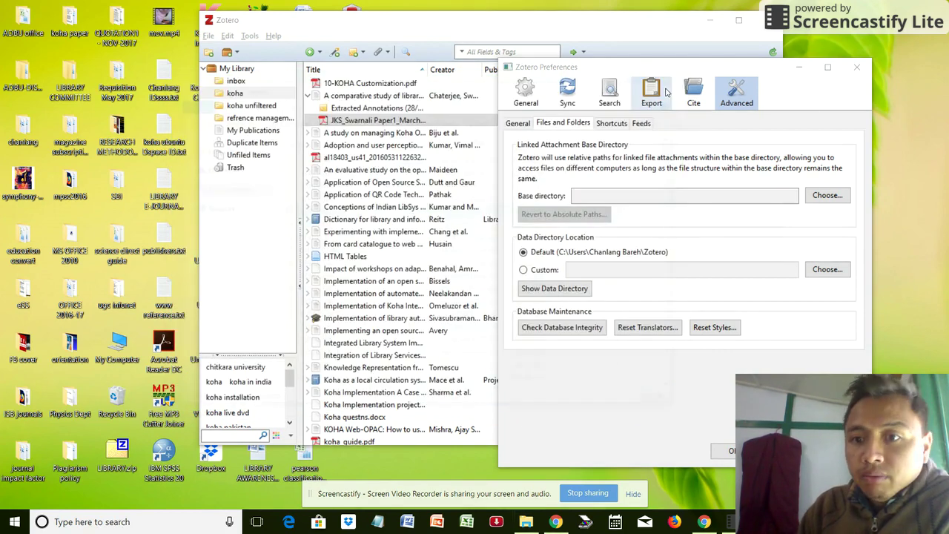
pyautogui.click(858, 69)
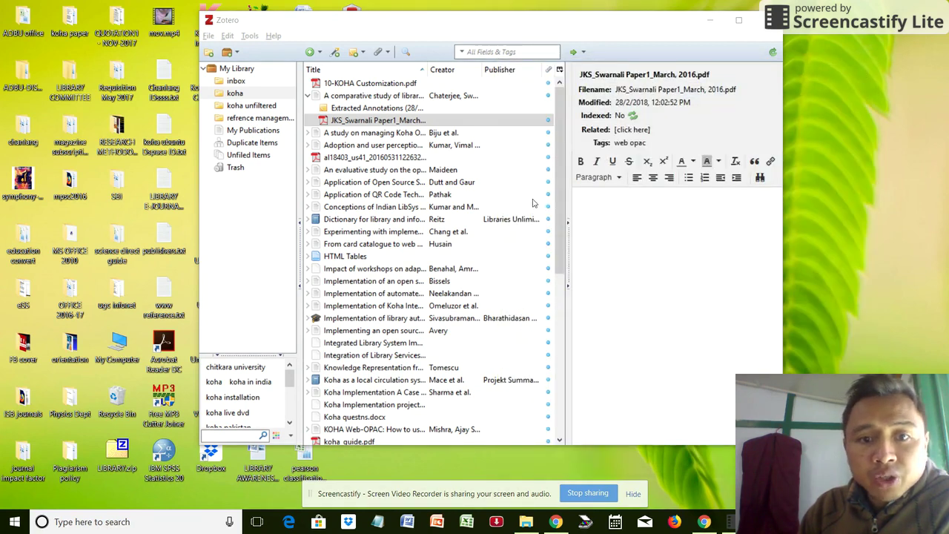